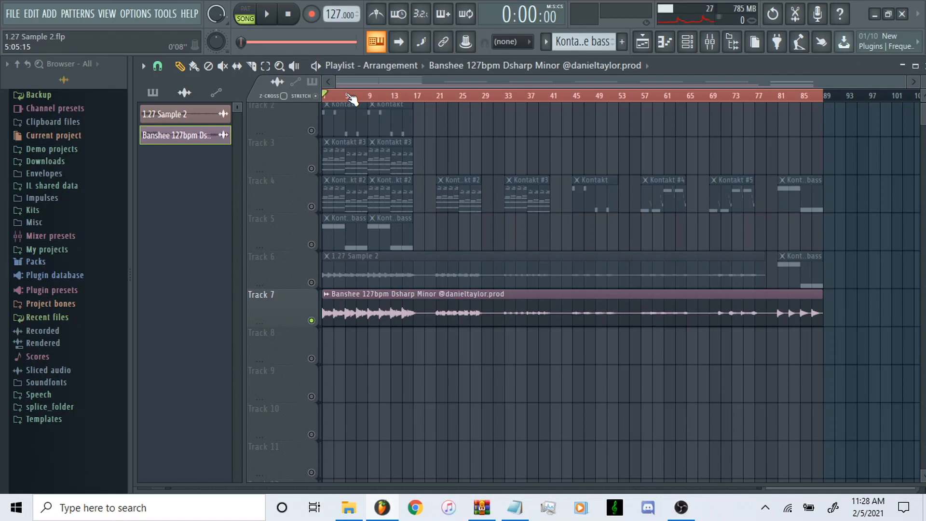
Play and stop the Banshee sample arrangement on Track 7, and mark a time range starting at bar 9.
key(space)
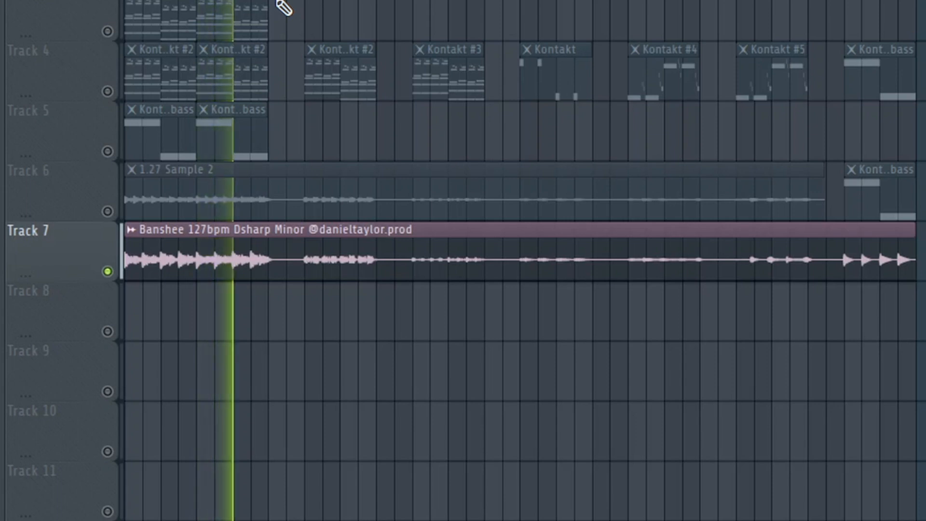
key(space)
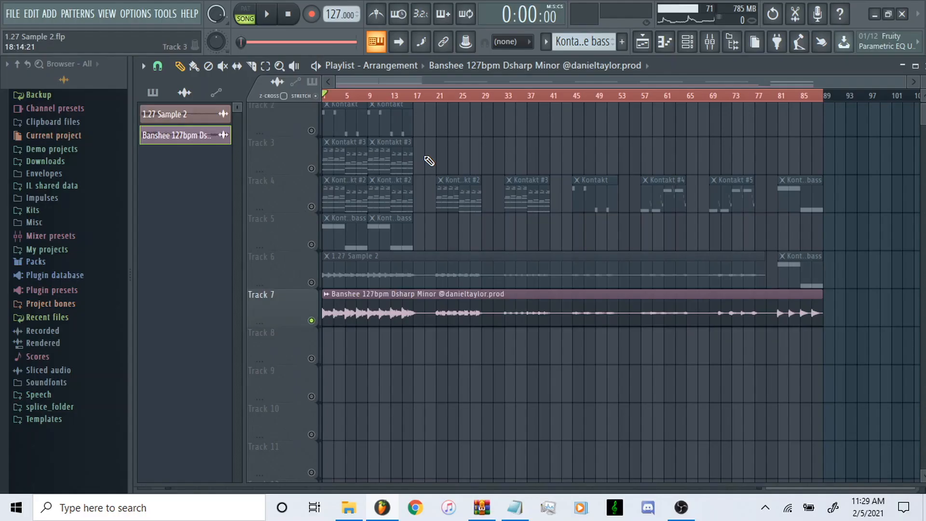
drag(368, 96, 419, 118)
click(369, 95)
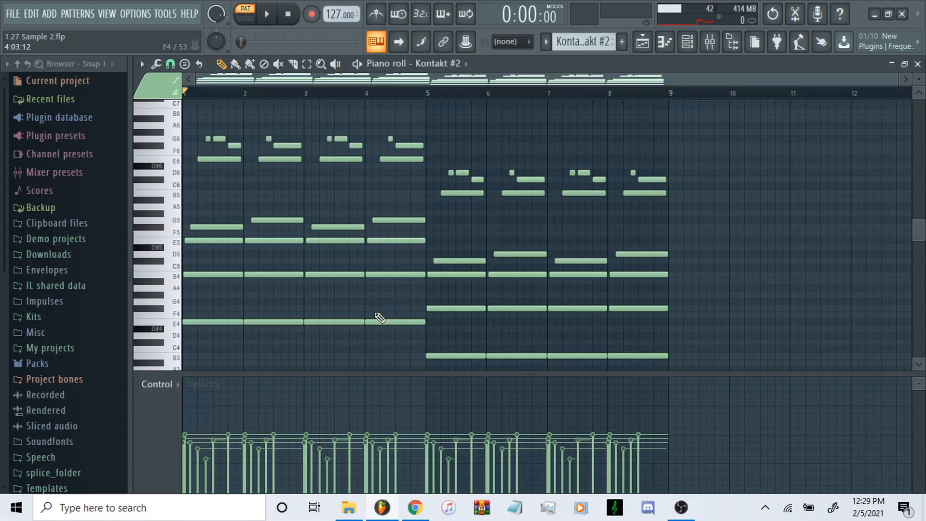
Open the Kontakt #2 instrument and browse its library list to the Olafur Arnalds Composer Toolkit.
click(687, 42)
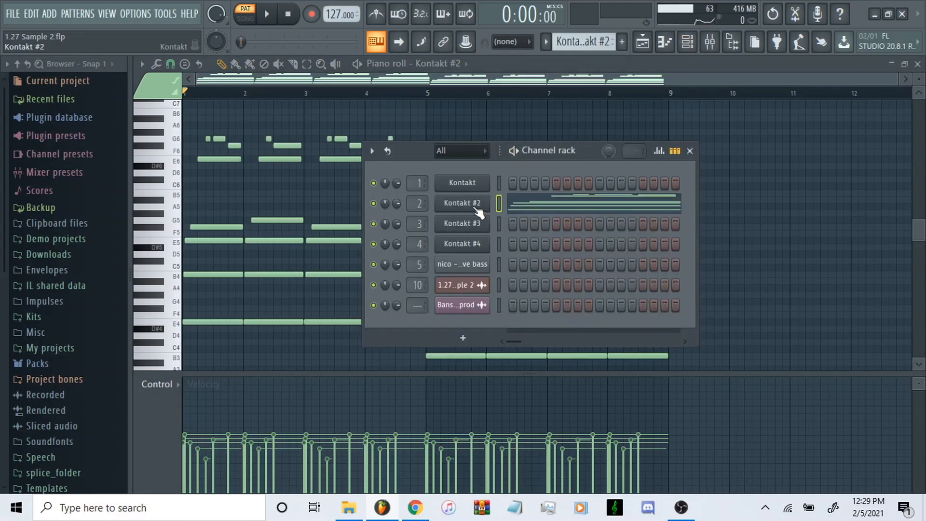
click(473, 207)
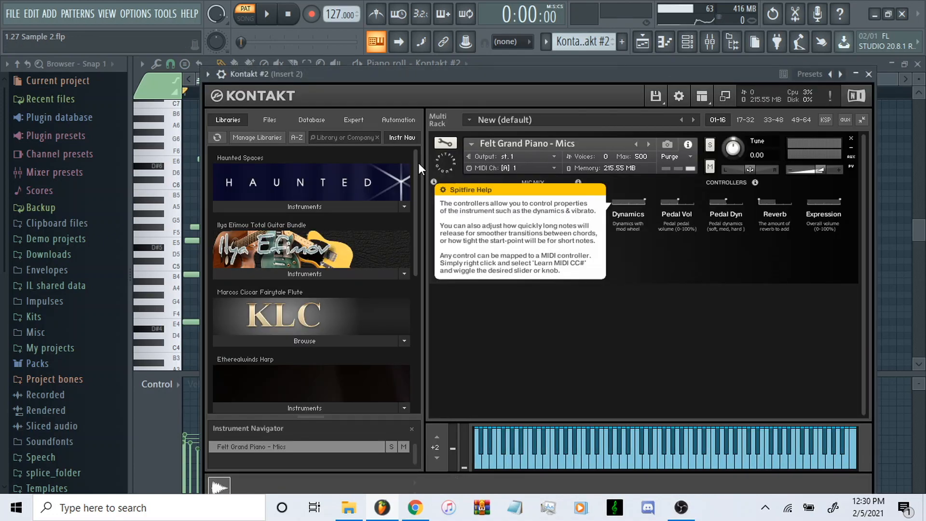
scroll(414, 221, down, 5)
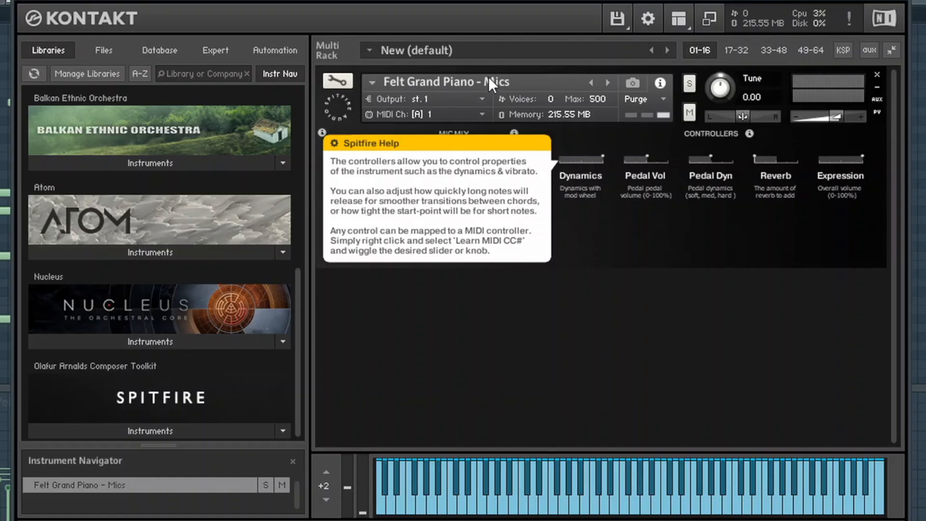
Bring the Kontakt #2 notes back up in the piano roll with a closer view of bars 1 to 8.
click(688, 42)
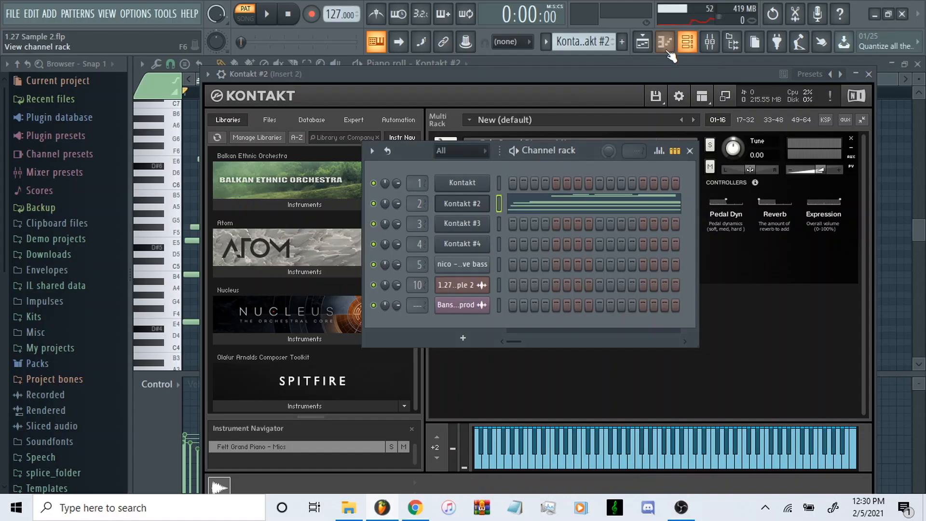
click(545, 202)
click(527, 206)
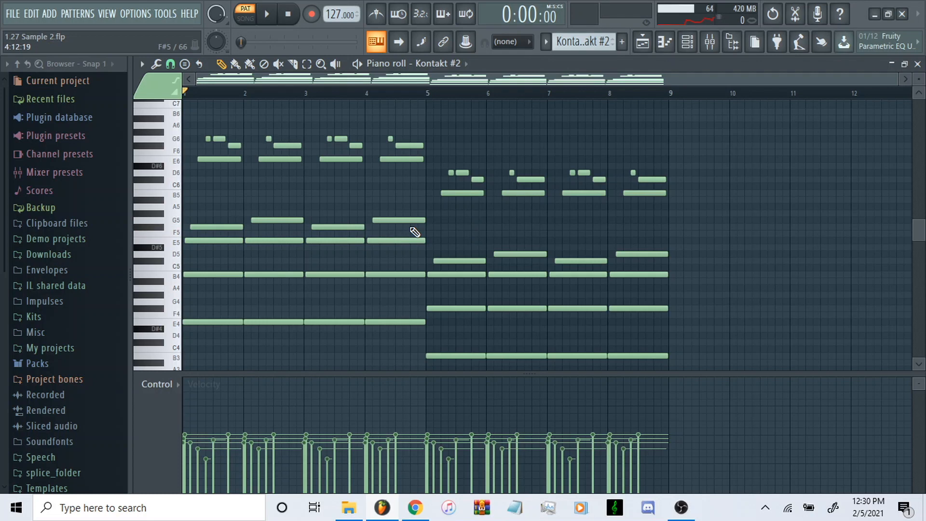
ctrl+scroll(325, 258, up, 2)
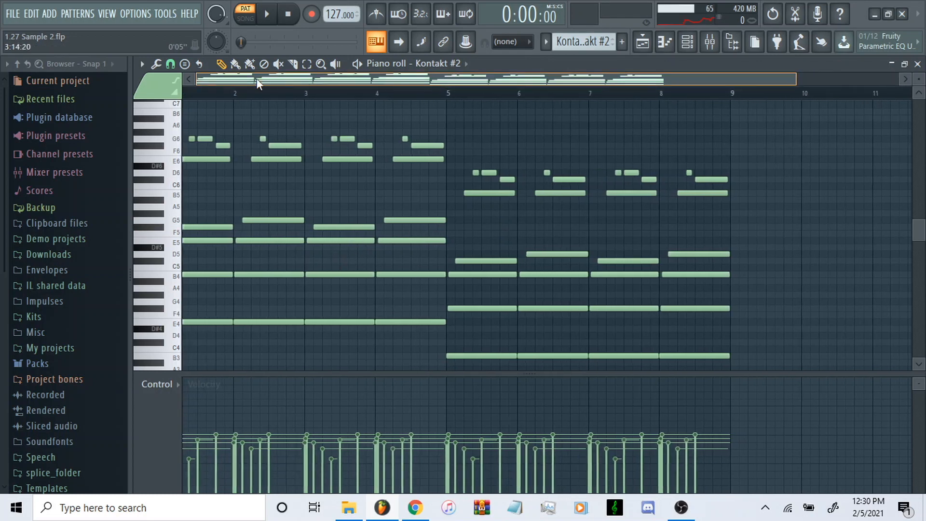
scroll(433, 282, down, 2)
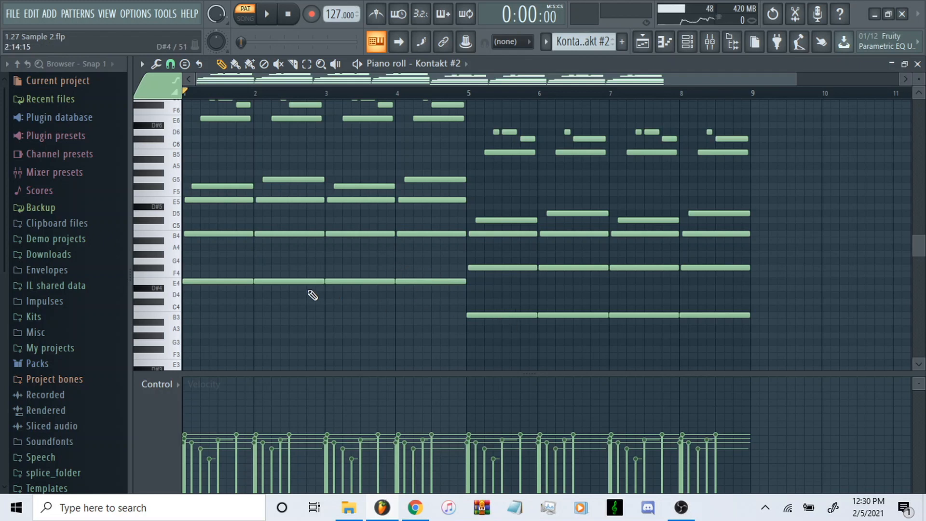
Highlight the E4 bass notes in bars 1 to 4, and extend the highlight to the B4 and E5 chord notes.
ctrl+drag(201, 259, 430, 324)
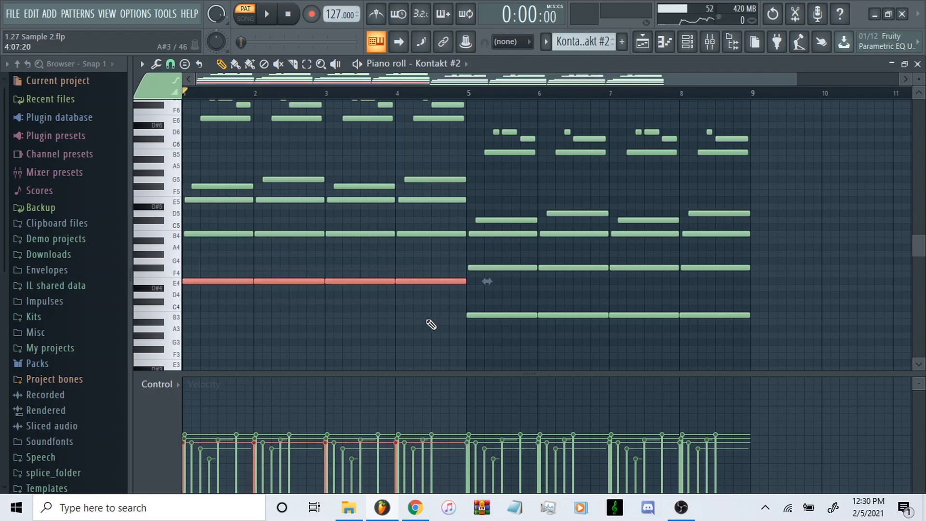
ctrl+drag(185, 192, 429, 309)
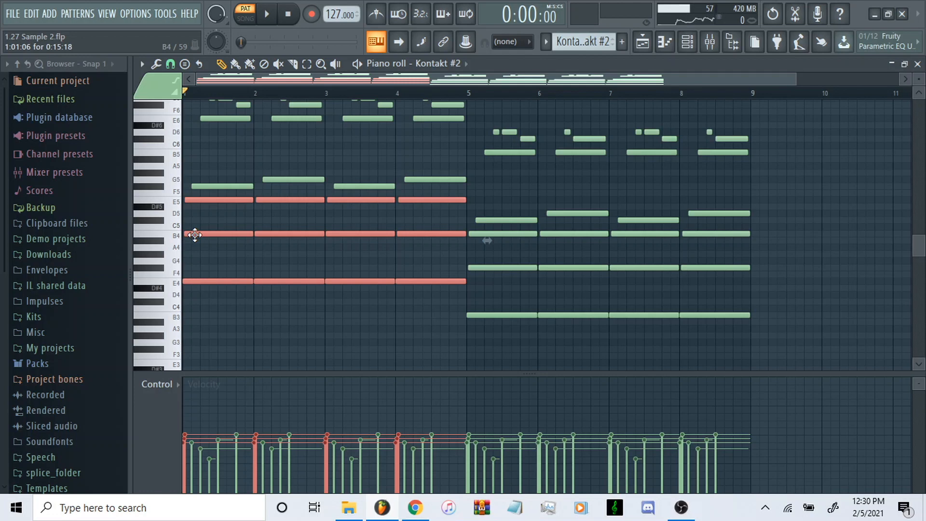
ctrl+drag(190, 191, 438, 314)
Highlight the moving F#5 and G5 notes in bars 1 to 4, and the high melody notes from E6 to G6.
scroll(341, 271, up, 2)
ctrl+drag(212, 212, 444, 232)
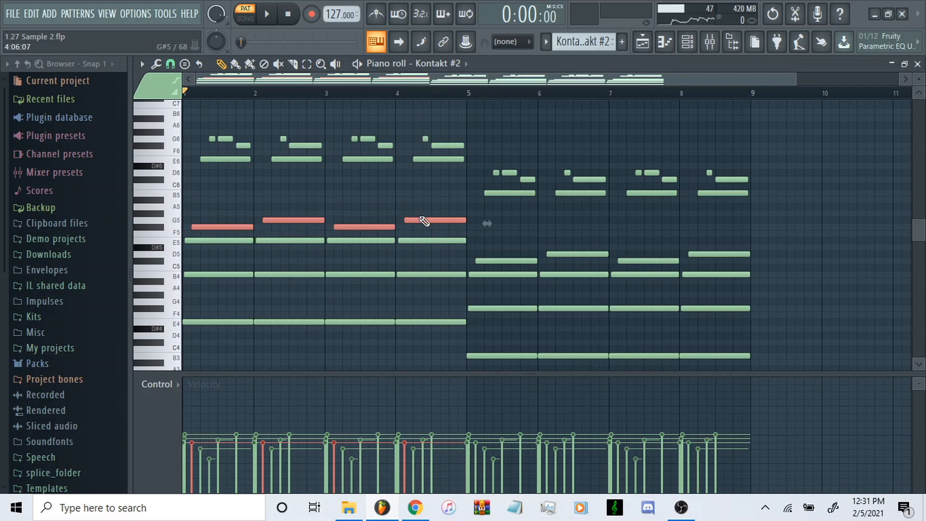
scroll(356, 283, up, 2)
ctrl+drag(195, 157, 347, 227)
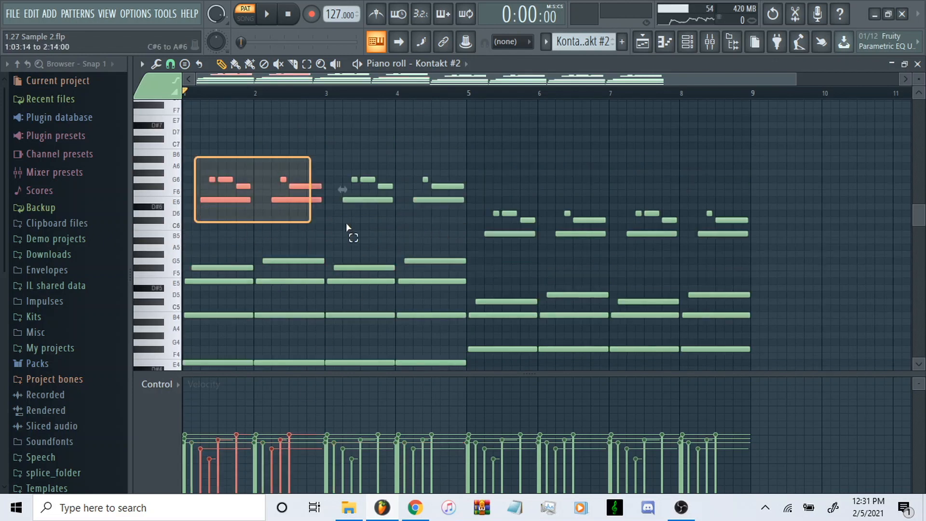
ctrl+drag(198, 158, 463, 219)
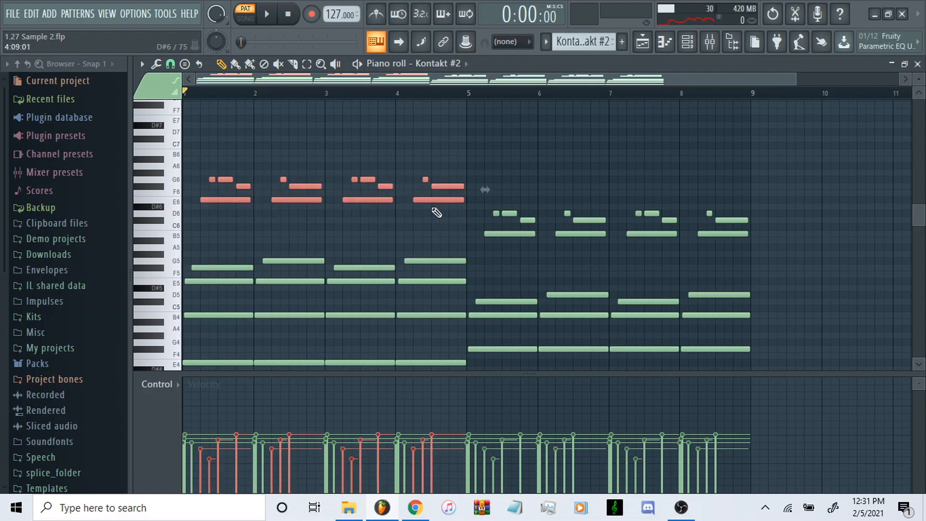
Select bars 5 to 8 as the time range and highlight the B3 bass notes within it.
scroll(422, 256, down, 5)
scroll(359, 295, up, 3)
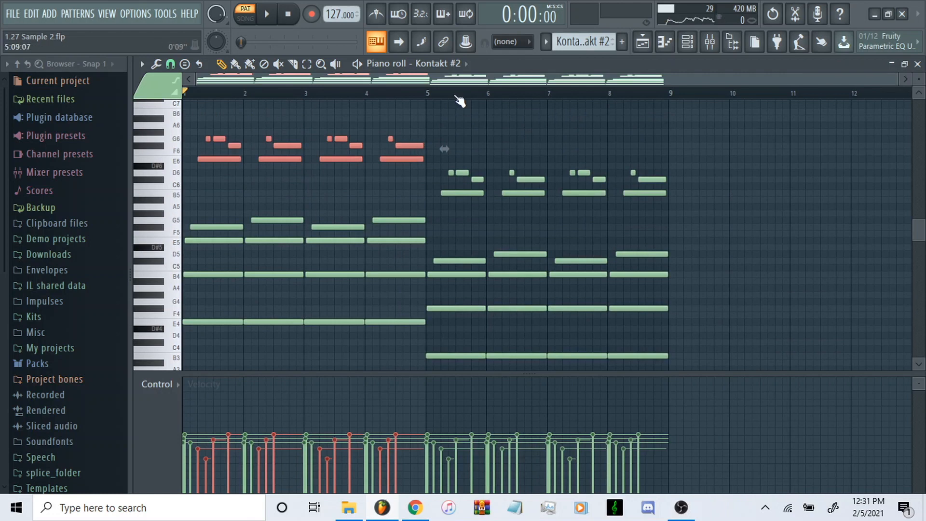
drag(428, 94, 670, 114)
scroll(565, 215, down, 1)
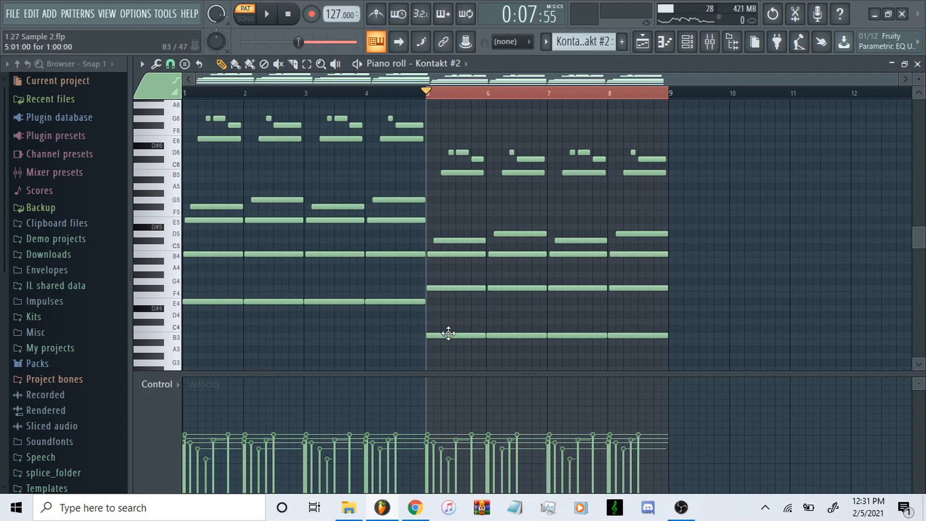
drag(447, 331, 672, 364)
scroll(460, 357, up, 5)
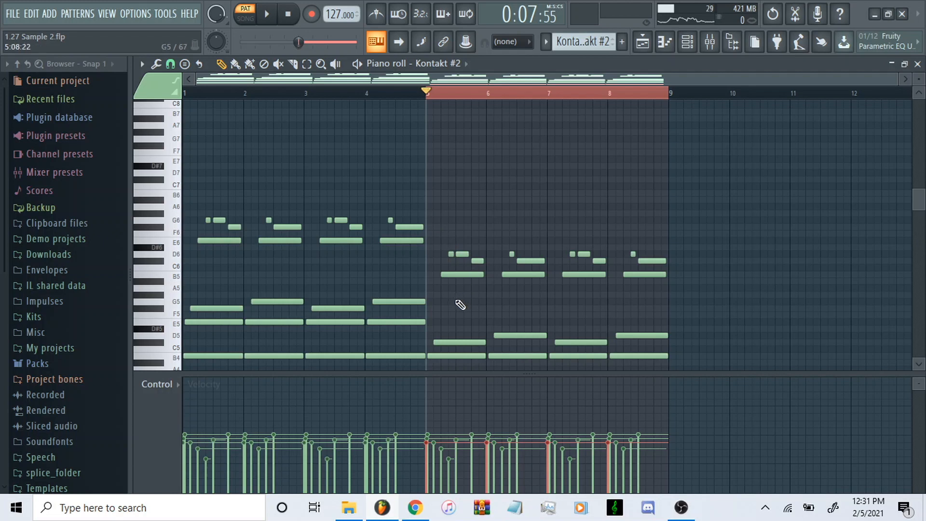
scroll(461, 295, down, 2)
ctrl+click(456, 267)
scroll(456, 307, down, 3)
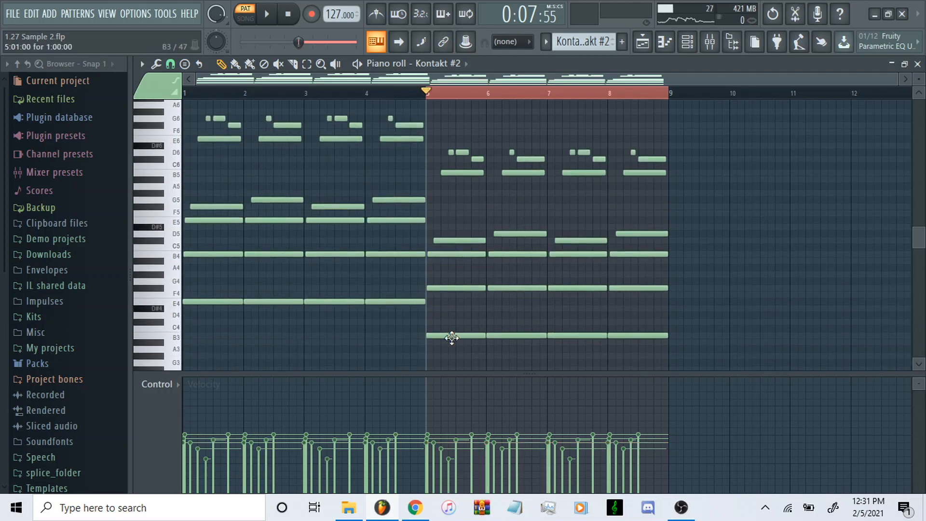
Clear the time selection and return the playhead to bar 1.
double_click(471, 93)
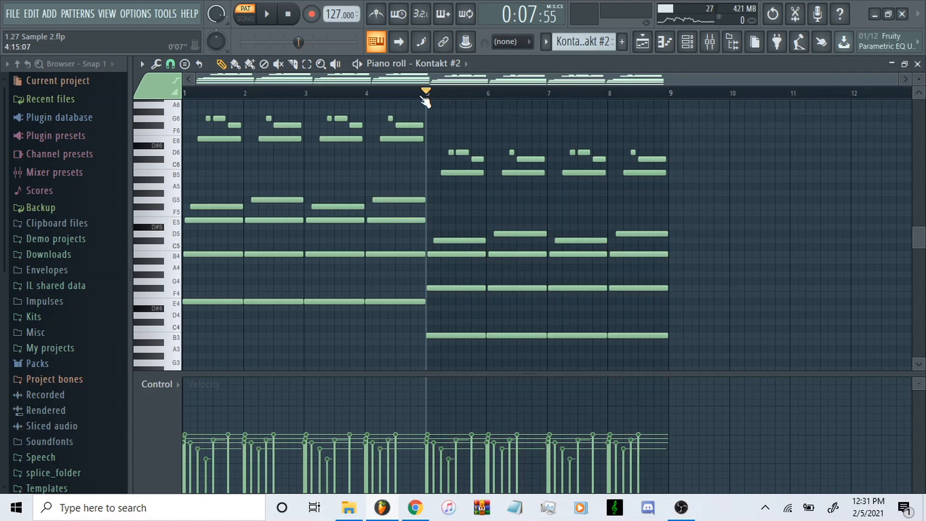
drag(426, 94, 185, 94)
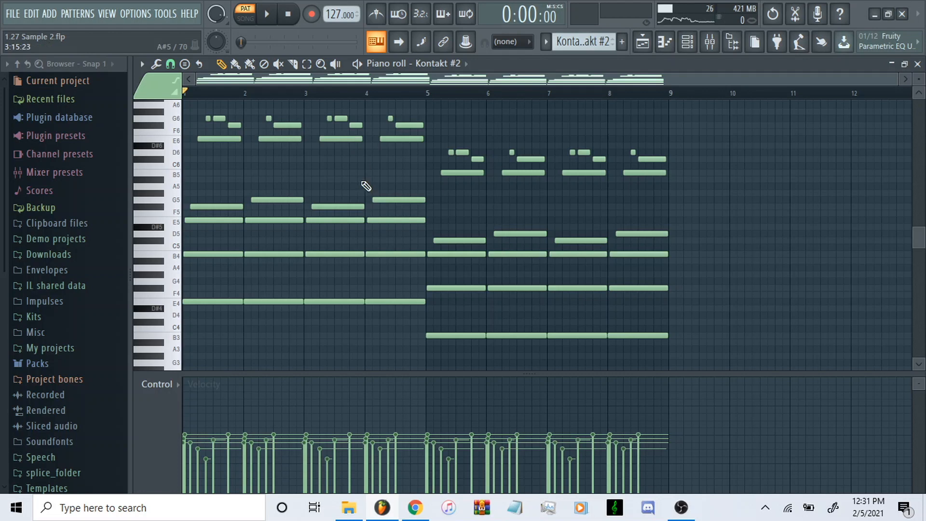
scroll(363, 186, up, 2)
scroll(324, 175, down, 2)
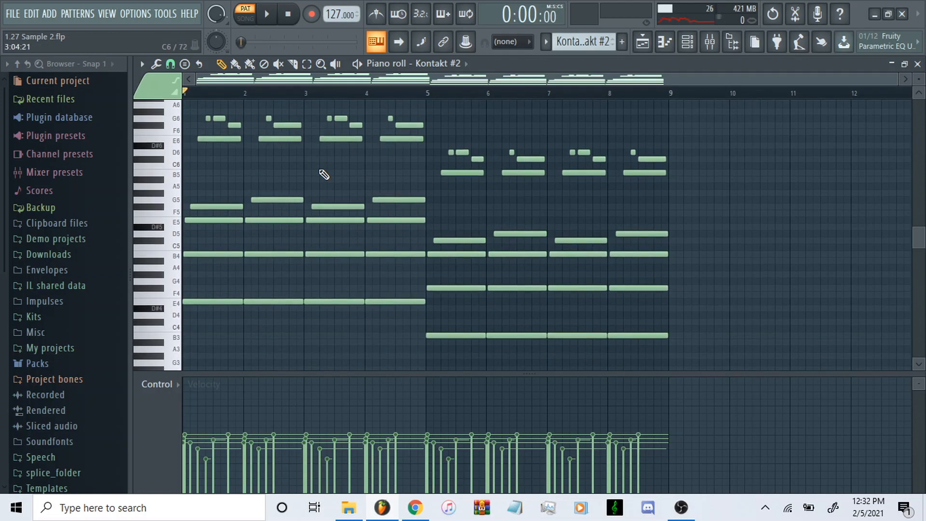
Play the Kontakt #2 pattern from the start and select all notes in bars 5 to 8.
key(space)
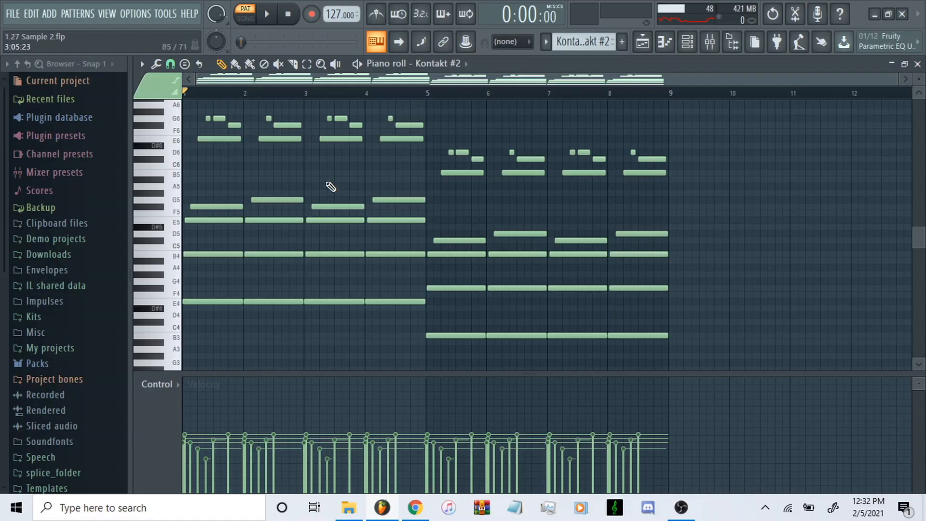
scroll(453, 244, up, 1)
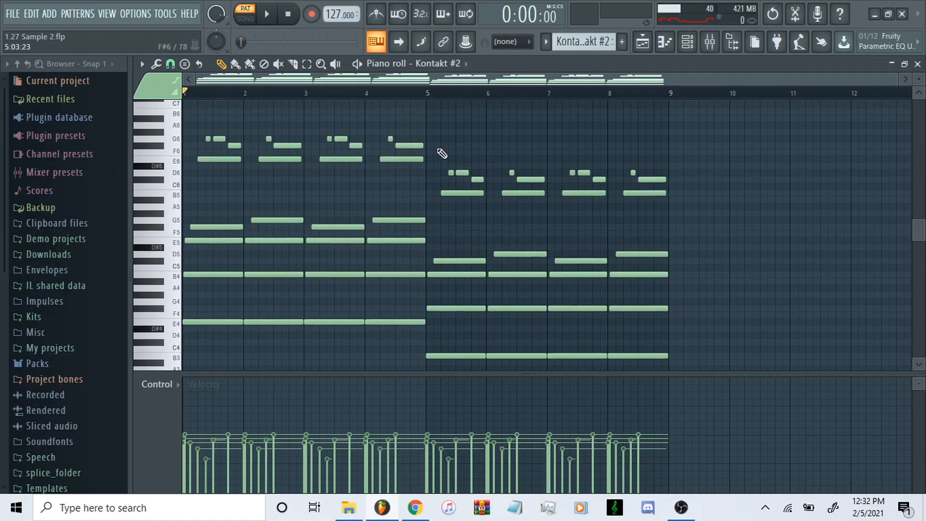
drag(432, 151, 706, 358)
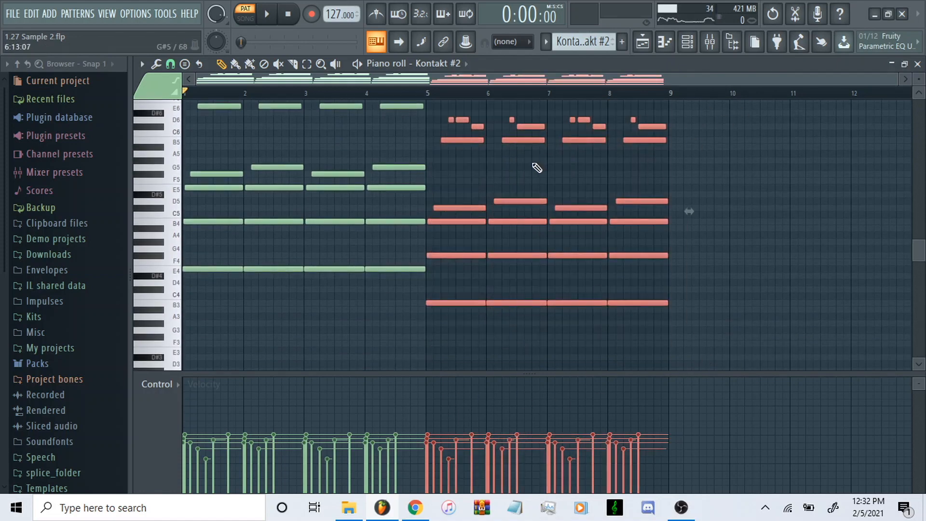
Enable FIN-MICRO, ValhallaVintageVerb and both Fruity parametric EQ 2 effects on mixer Insert 2, and inspect their settings.
key(F9)
double_click(843, 150)
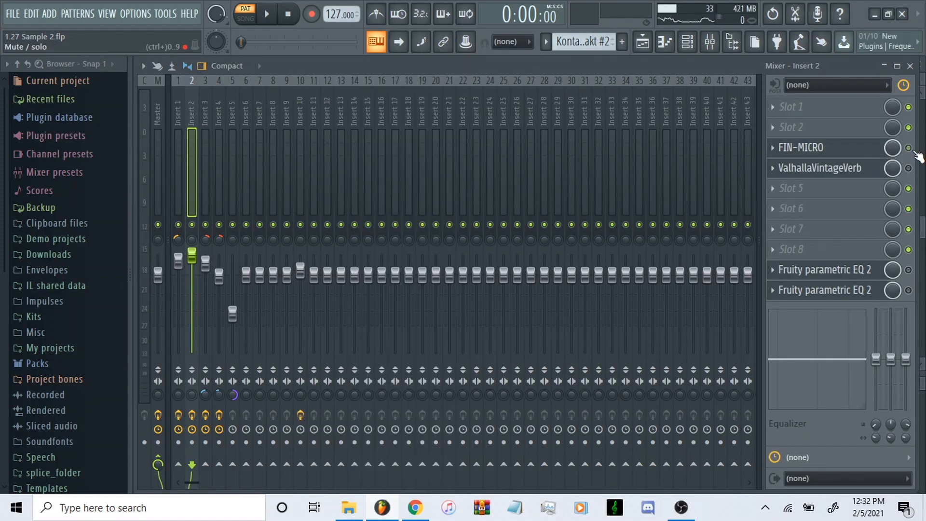
click(817, 147)
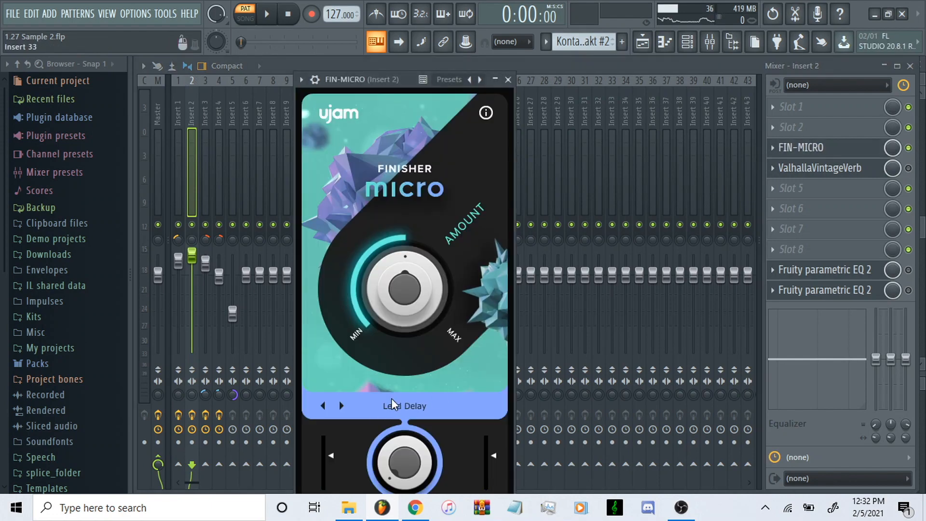
click(854, 173)
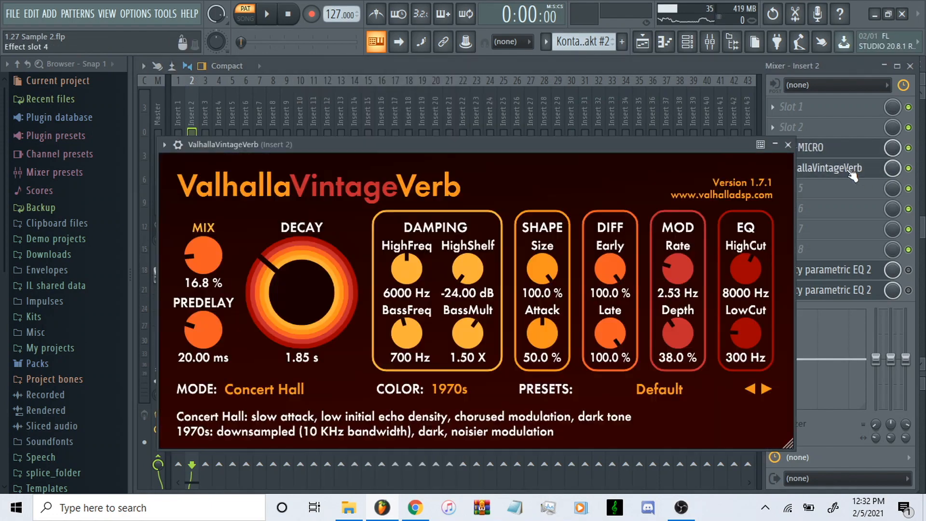
click(788, 145)
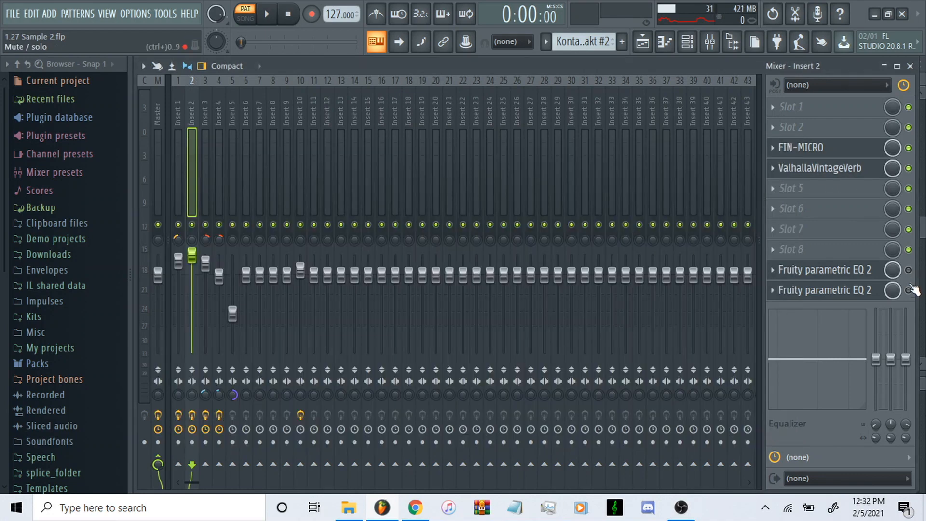
click(909, 290)
click(827, 291)
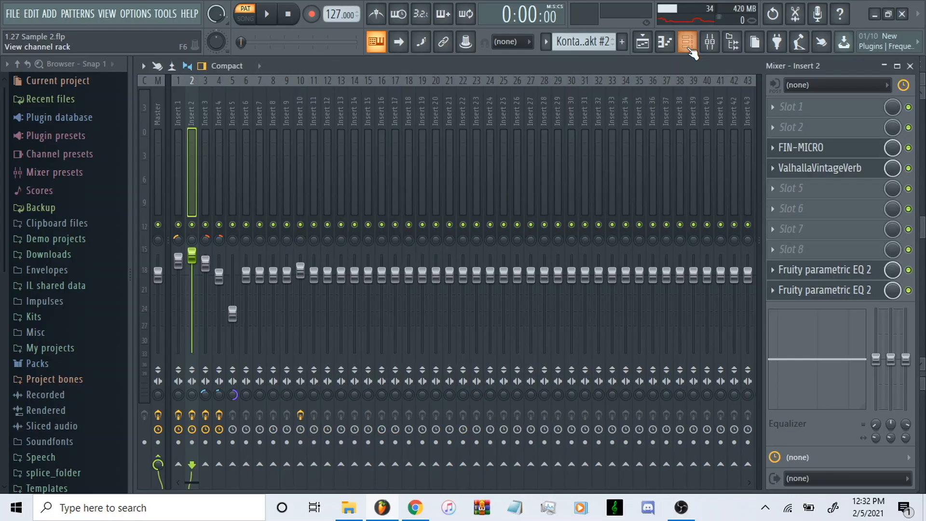
Return to the Kontakt #2 piano roll, play the pattern with its effects enabled, and stop playback.
click(687, 42)
click(544, 203)
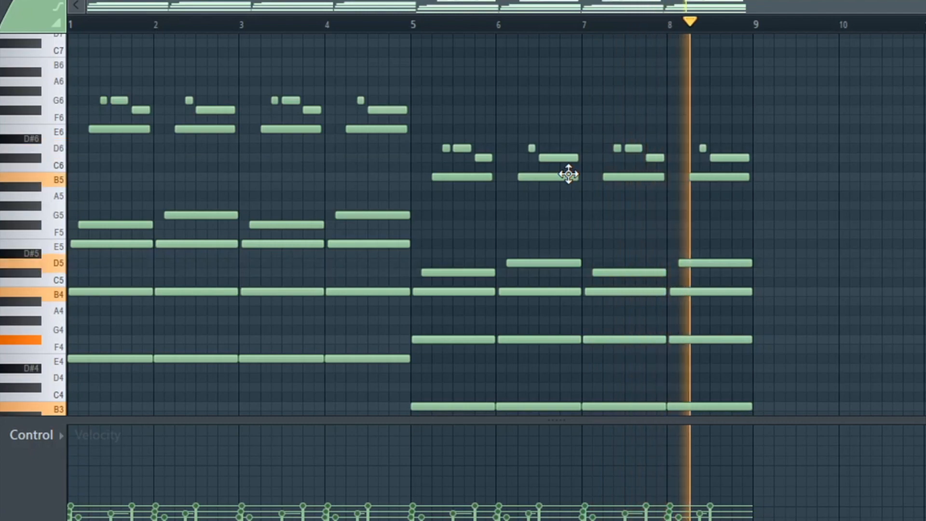
key(space)
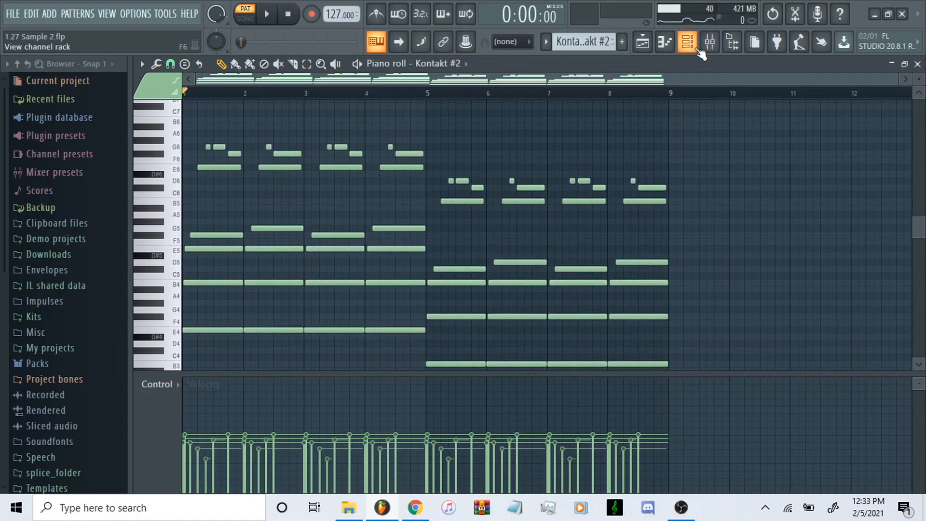
Open the Kontakt #3 channel's notes in the piano roll and examine its chords and melody.
click(700, 54)
click(458, 222)
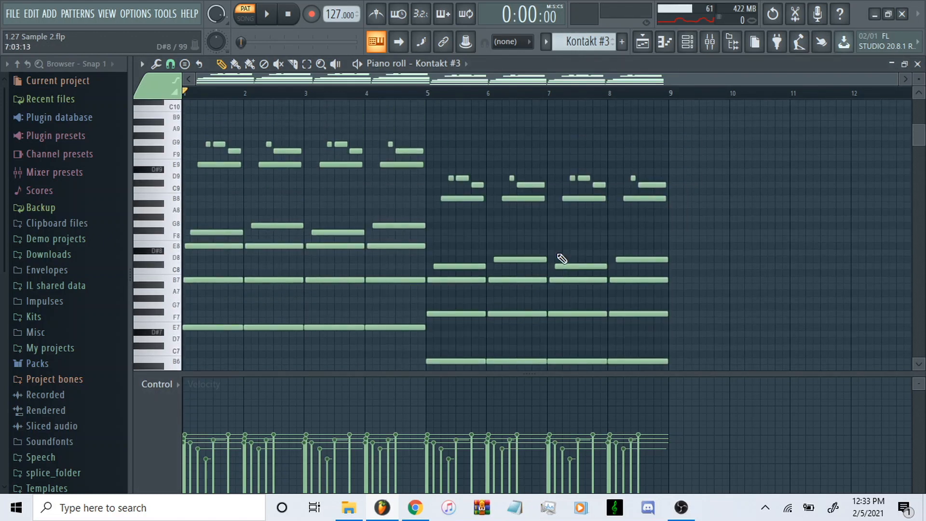
click(697, 44)
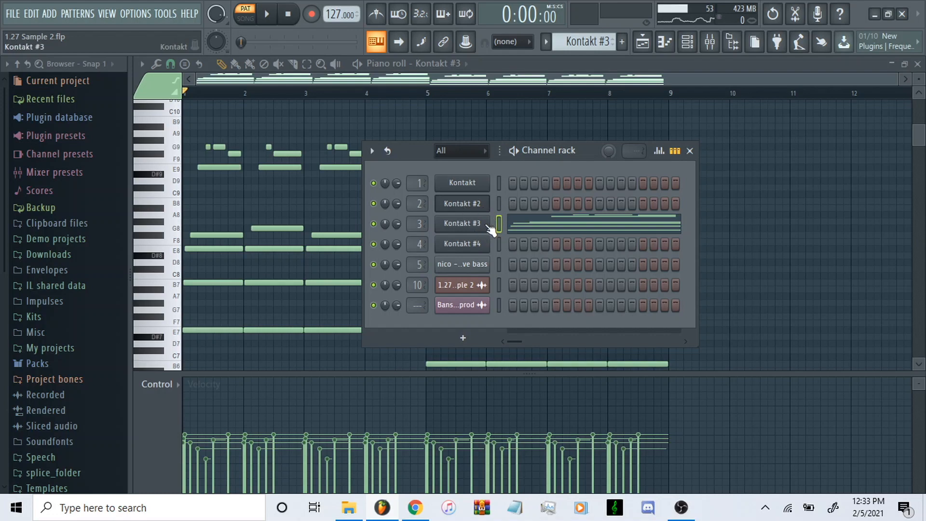
click(534, 227)
scroll(430, 221, down, 3)
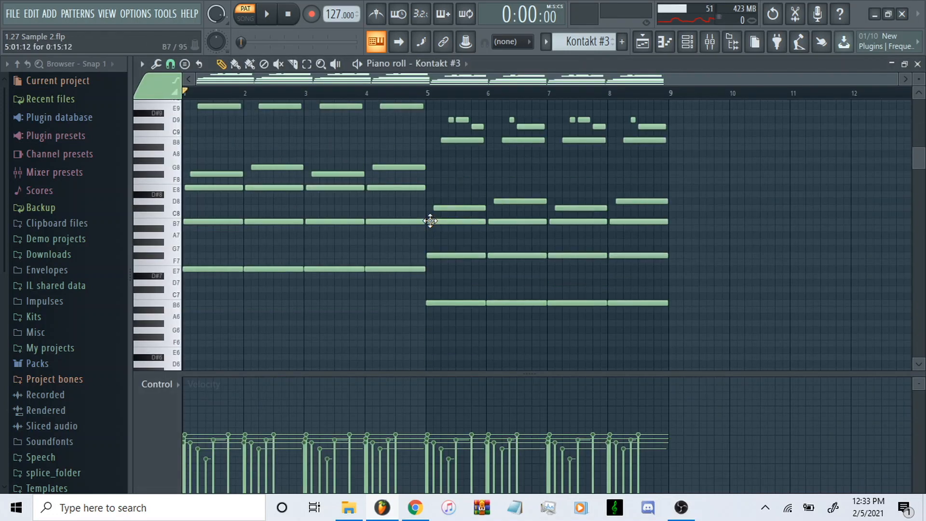
Select all Kontakt #3 notes in the piano roll and transpose them up one octave.
key(ctrl+a)
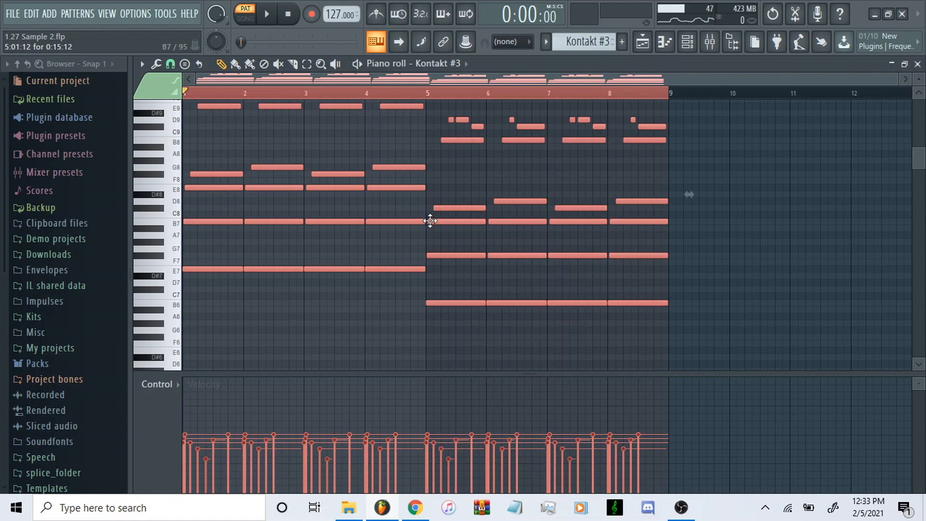
scroll(429, 221, up, 5)
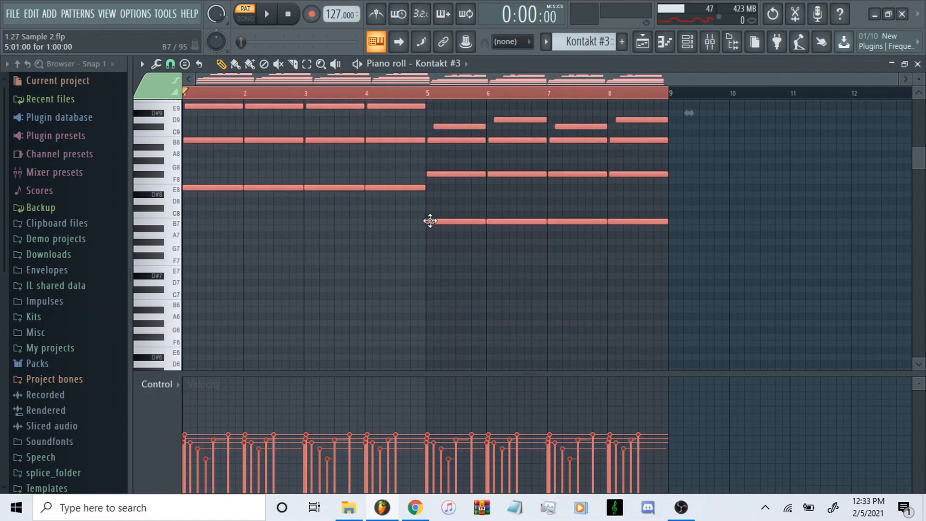
Bypass every mixer Insert 3 effect except HalfTime and Gross Beat, inspect Gross Beat, and briefly play the pattern.
click(710, 42)
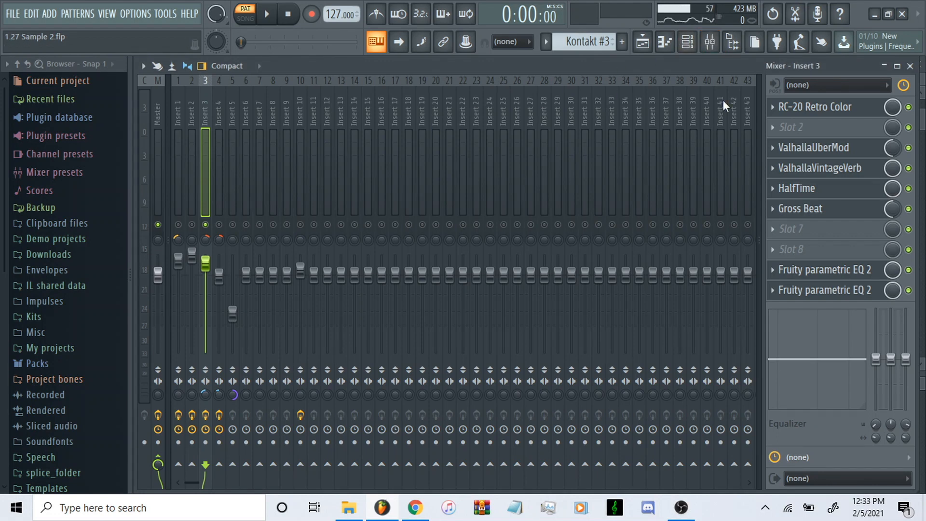
ctrl+click(909, 128)
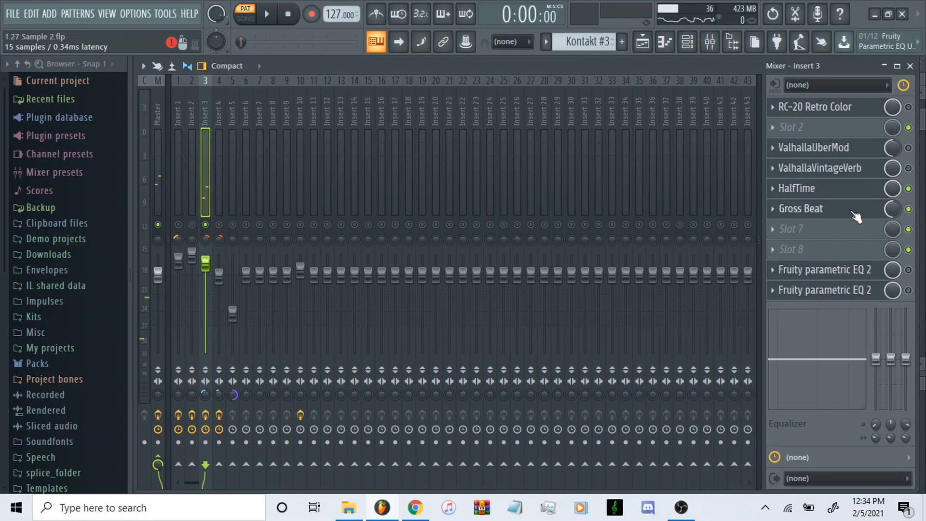
click(856, 217)
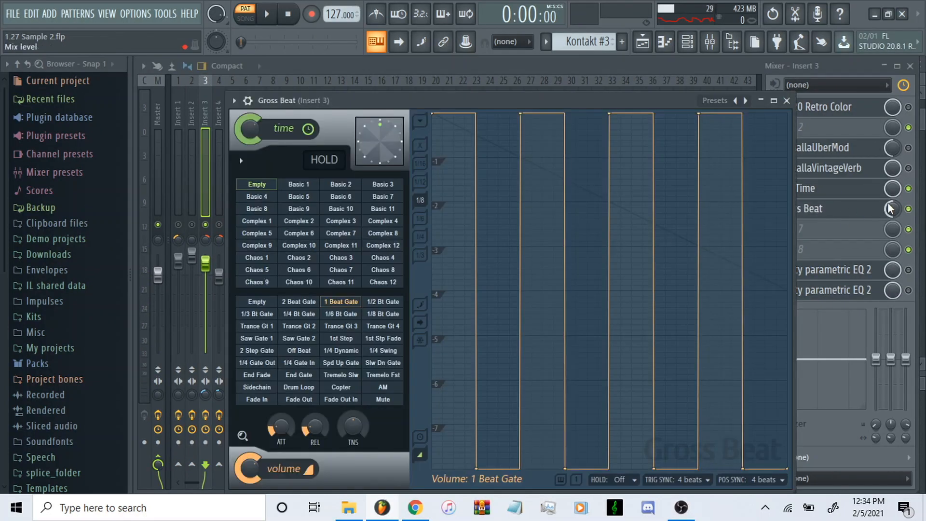
click(844, 84)
key(space)
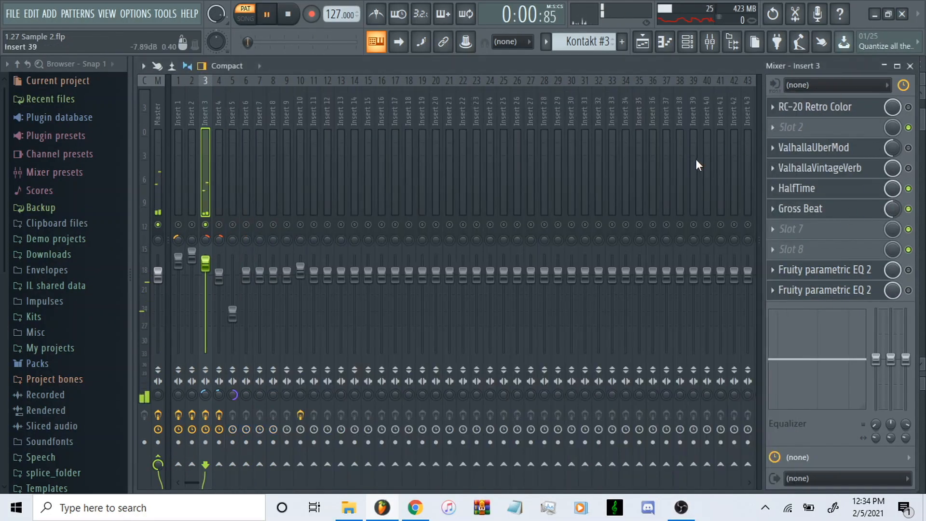
key(space)
Re-enable RC-20 Retro Color, ValhallaVintageVerb and both Fruity parametric EQ 2 effects on Insert 3, and inspect the EQ curves.
click(908, 107)
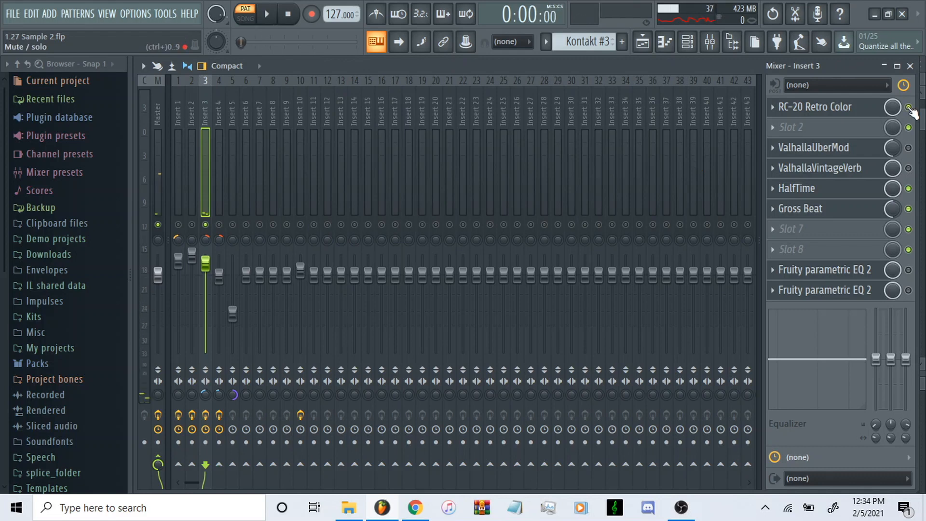
click(909, 169)
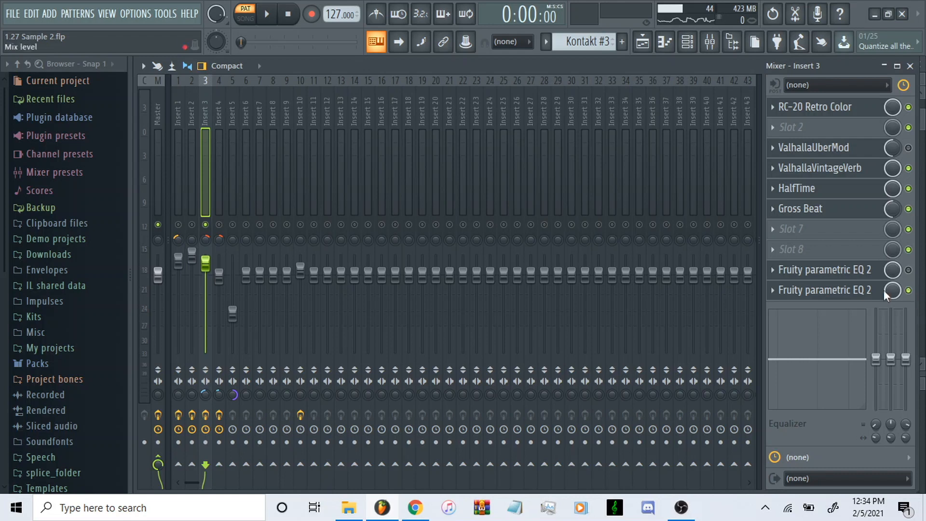
click(852, 290)
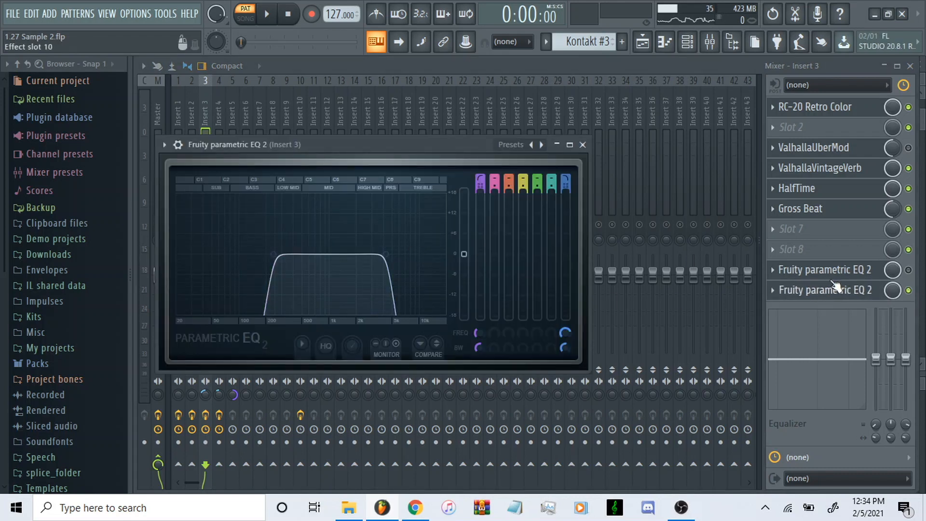
click(855, 269)
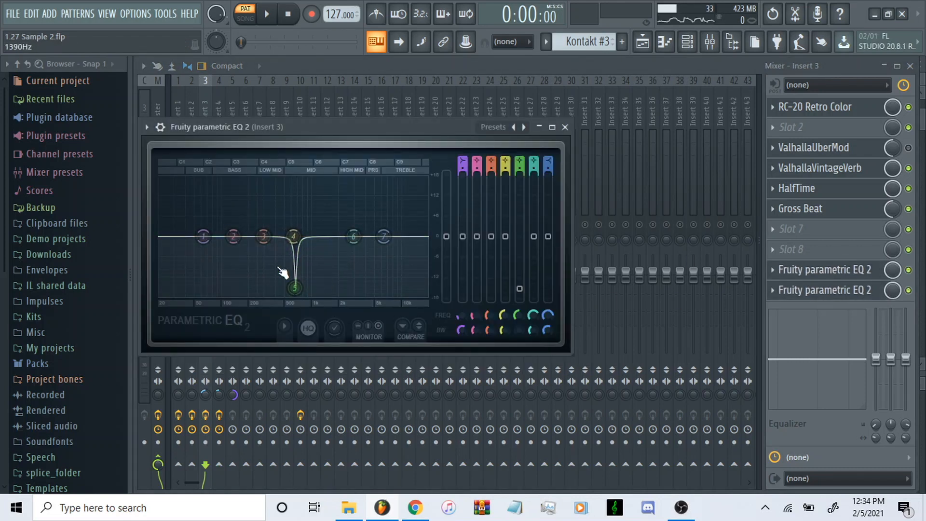
Inspect the ValhallaUberMod settings on Insert 3, close its window and enable the effect.
click(866, 149)
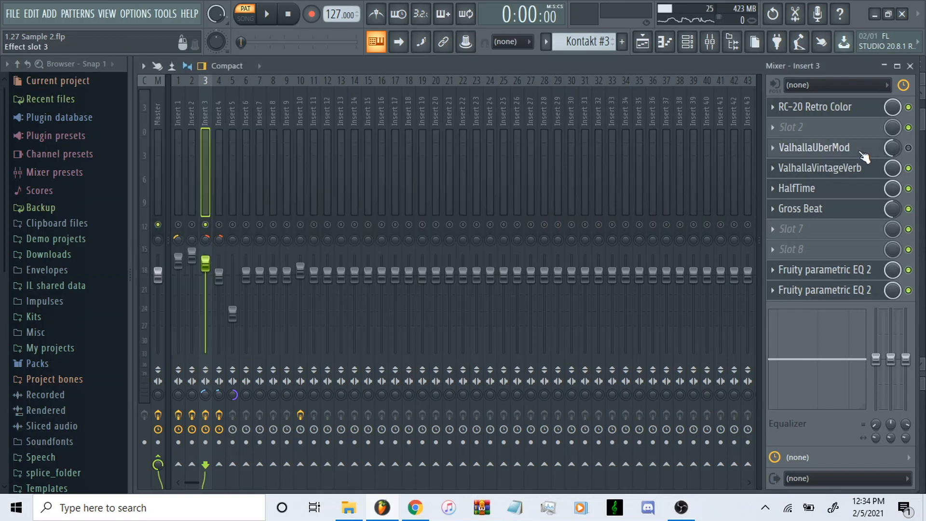
drag(695, 58, 640, 108)
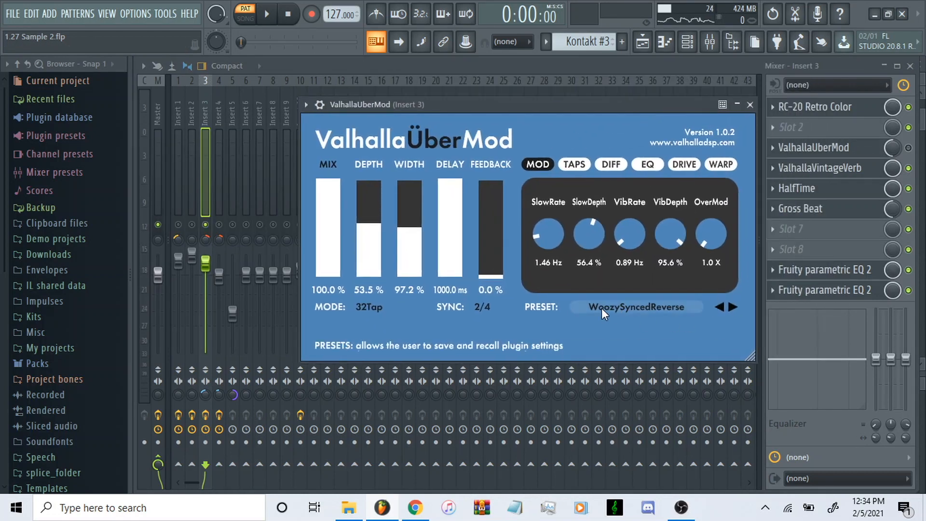
click(738, 105)
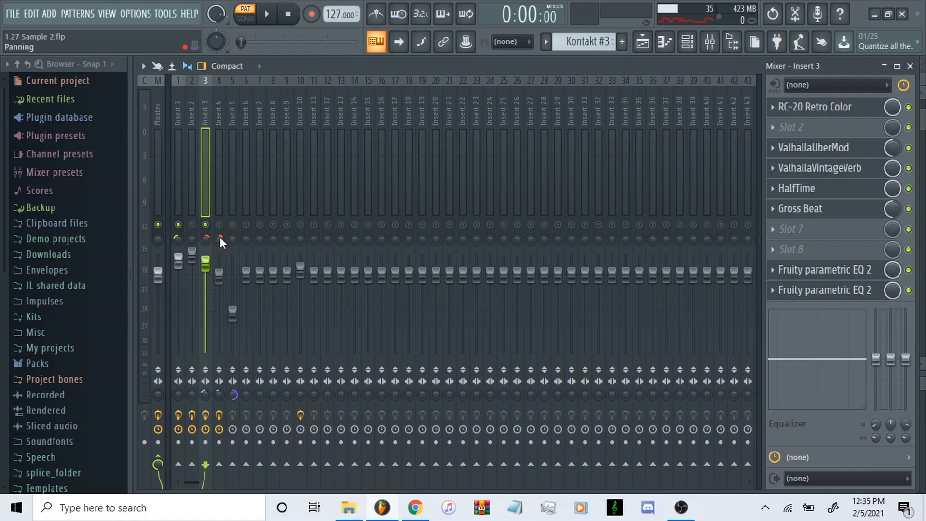
Unmute mixer Insert 2 alongside Inserts 1 and 3, and bring up the channel rack.
click(192, 116)
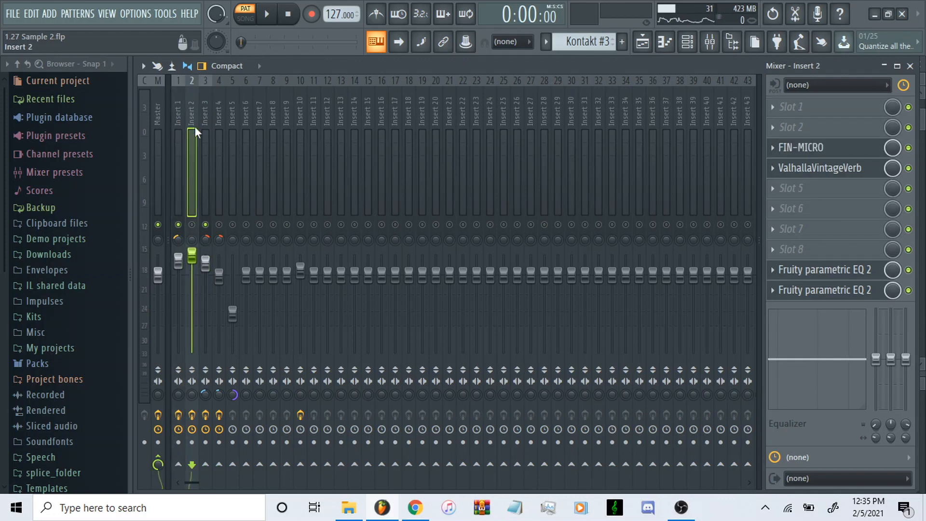
click(192, 225)
click(686, 43)
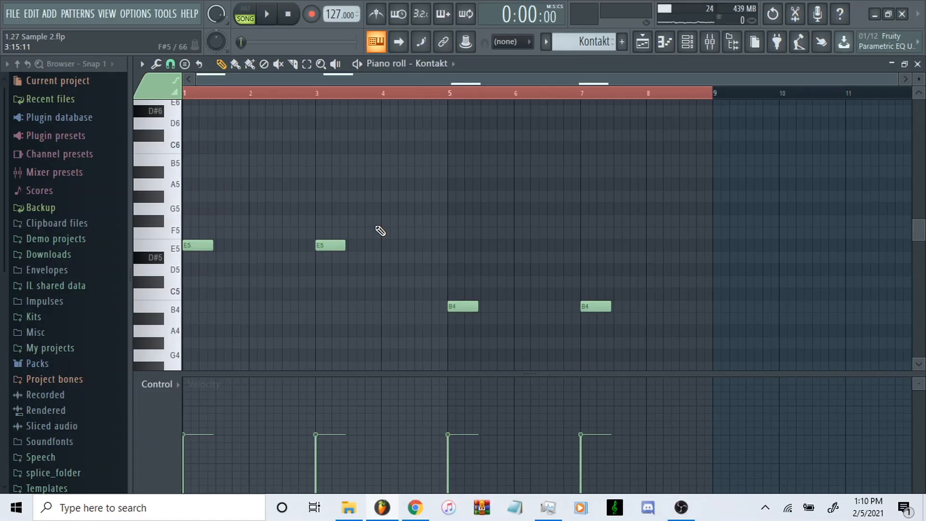
Open the Kontakt channel's instrument and reveal the Atom library's instruments in its library browser.
click(688, 42)
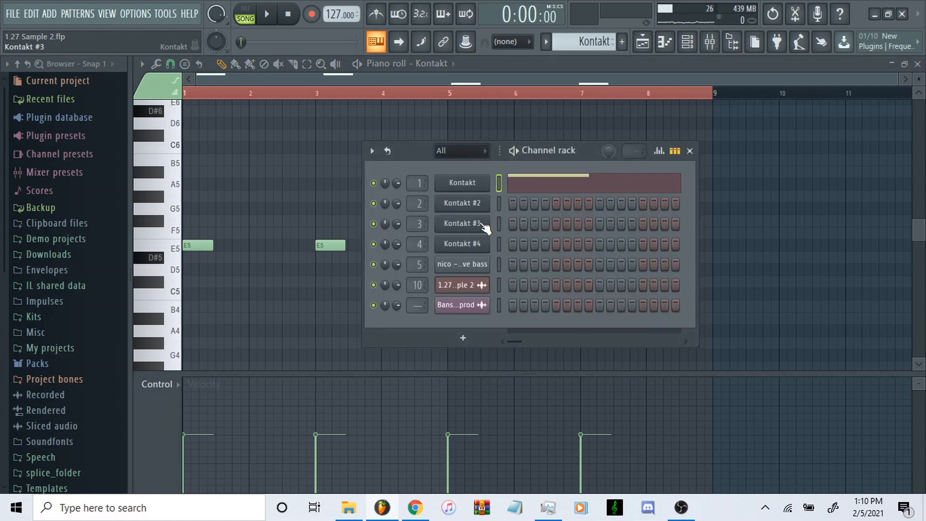
click(474, 183)
scroll(405, 160, down, 5)
click(307, 251)
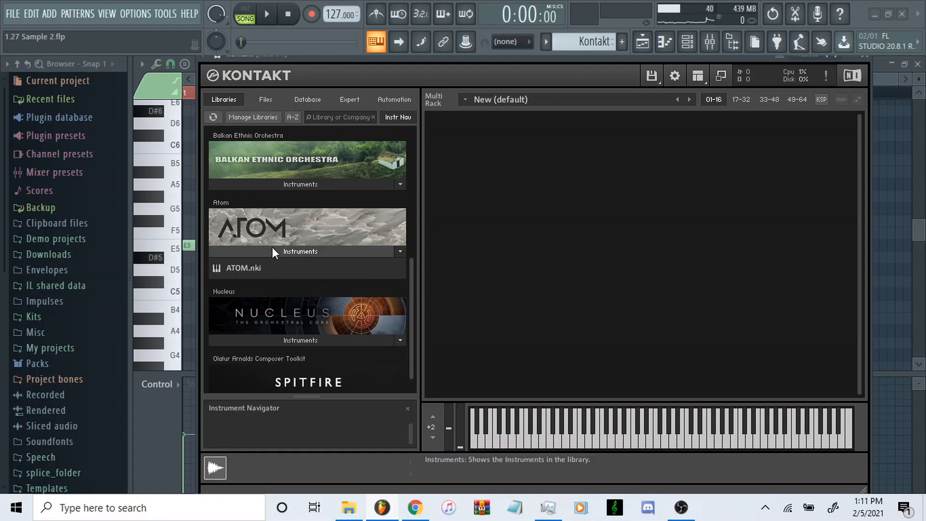
Open the first Kontakt channel's notes in the piano roll and examine them.
click(711, 43)
click(688, 43)
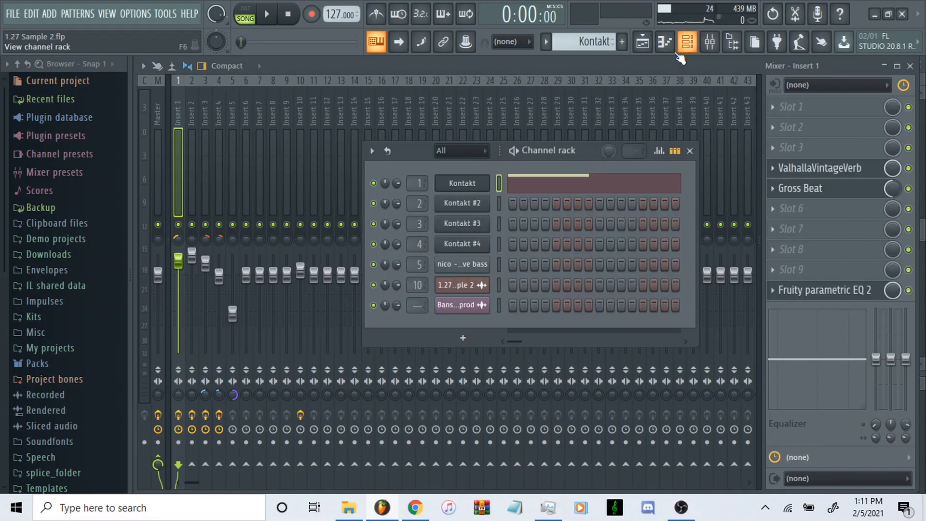
click(550, 182)
scroll(227, 186, down, 5)
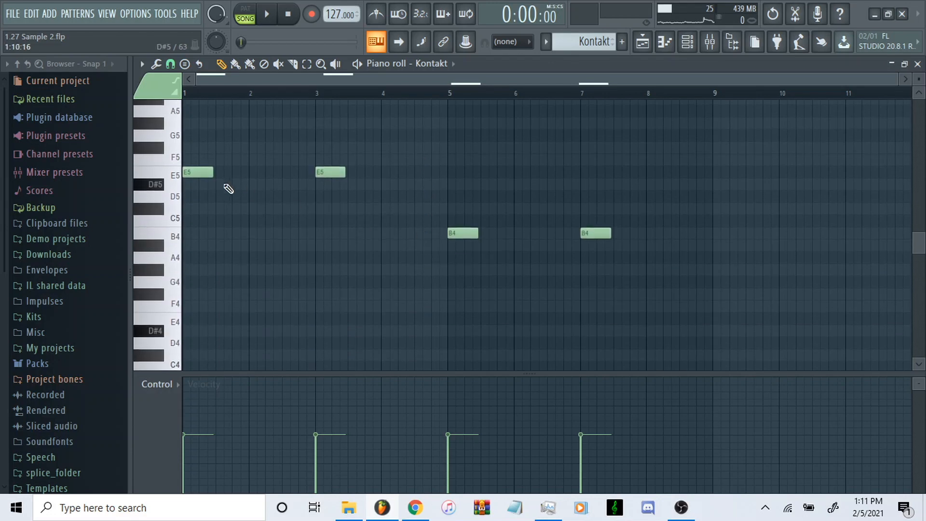
Show mixer Insert 1 and inspect its Gross Beat and Fruity parametric EQ 2 settings.
key(F9)
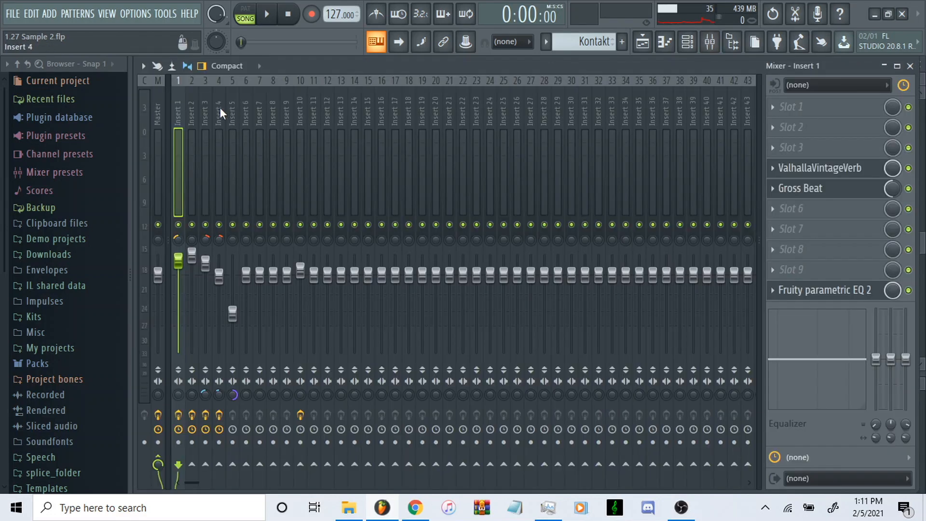
click(220, 108)
click(179, 117)
click(791, 188)
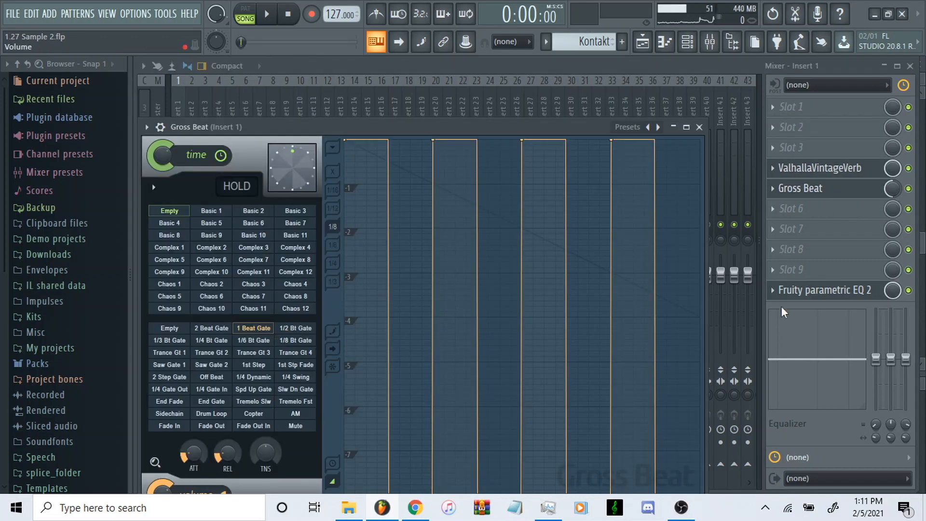
click(801, 289)
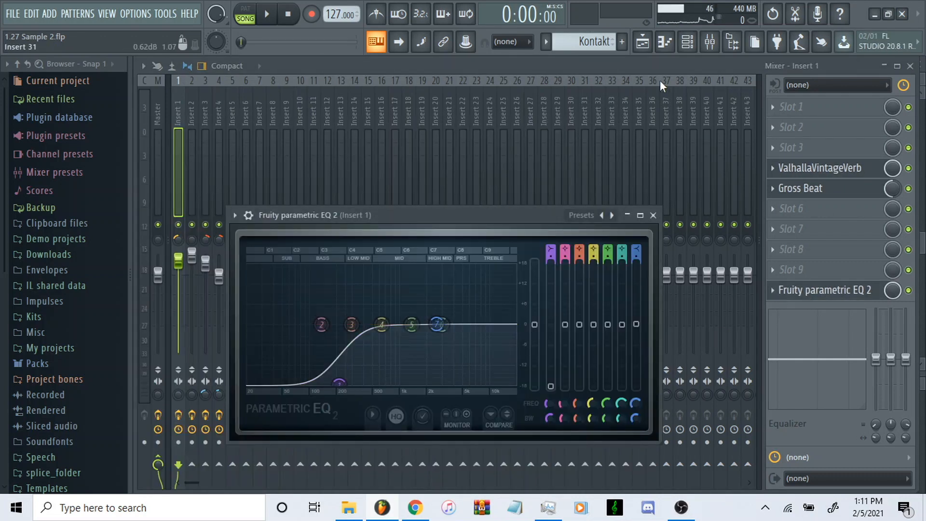
Show the playlist, play the 1.27 Sample 2 clip on Track 6 from around bar 45, and stop playback.
click(643, 42)
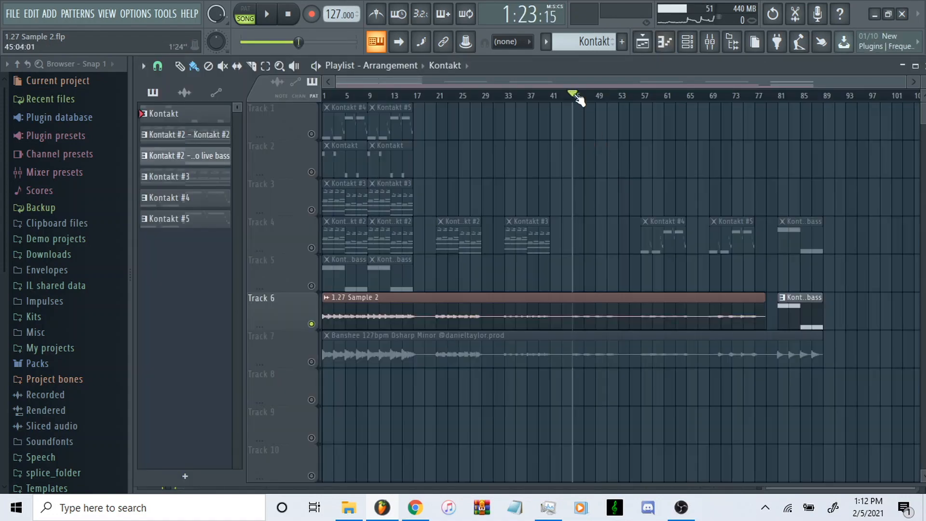
key(space)
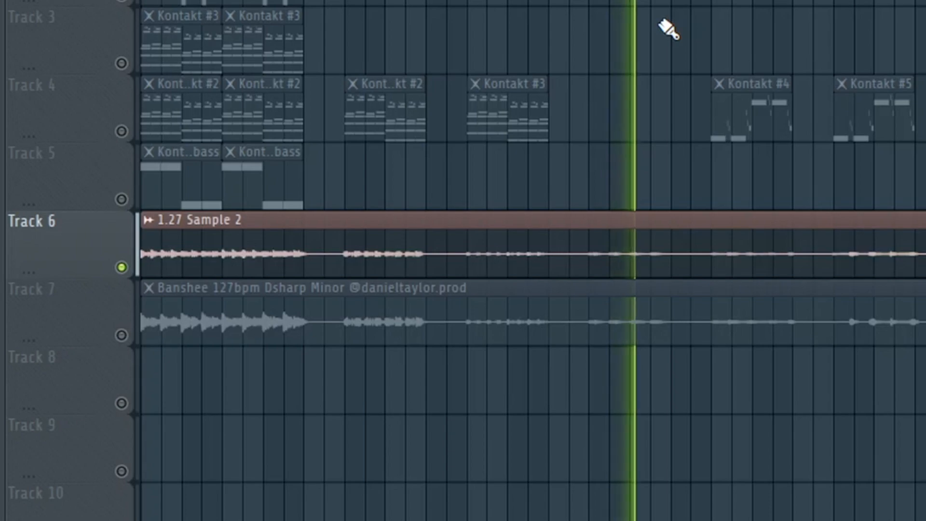
key(space)
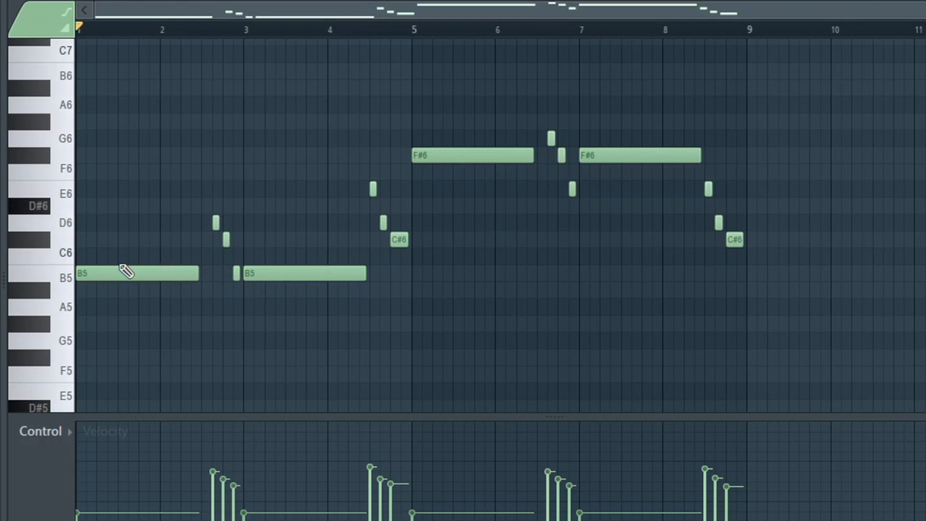
Examine the Kontakt #4 melody by selecting the three short notes before bar 3, then all notes, and clear the selection.
drag(201, 198, 244, 279)
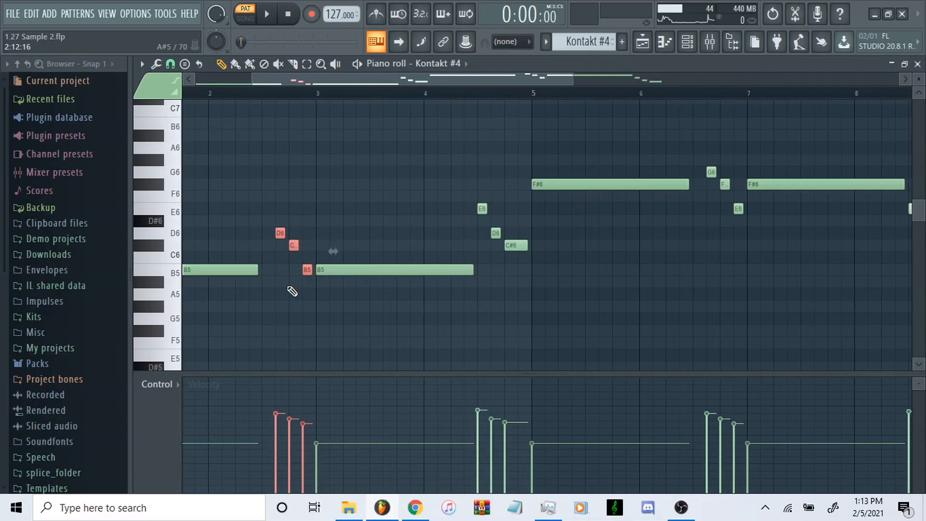
scroll(294, 227, down, 3)
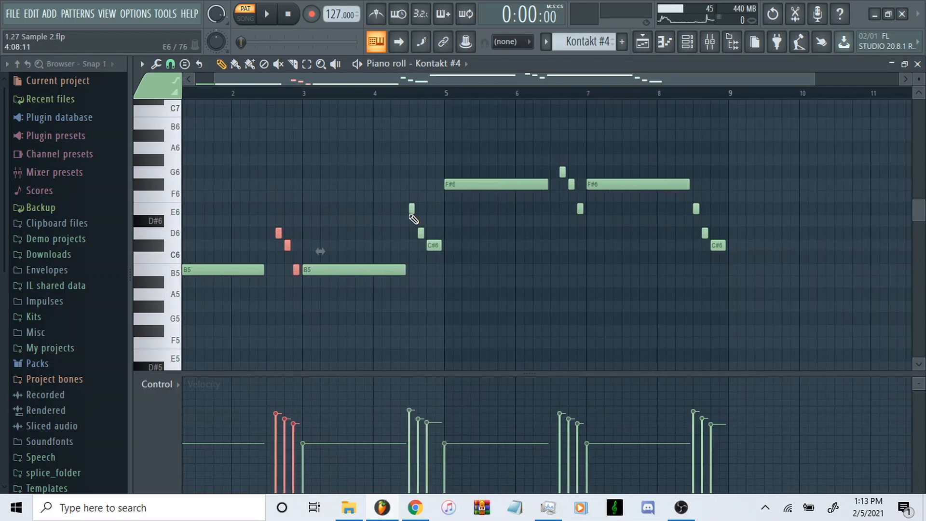
key(ctrl+a)
scroll(325, 302, down, 2)
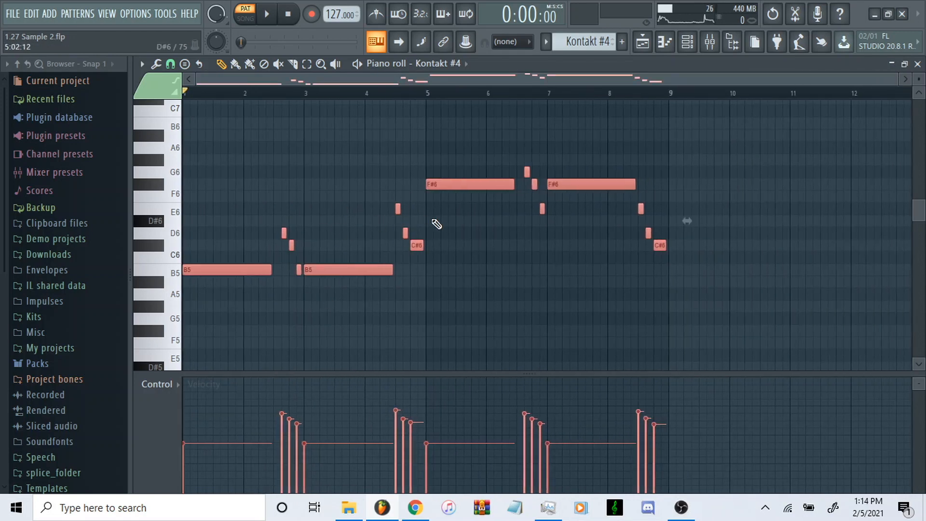
click(457, 212)
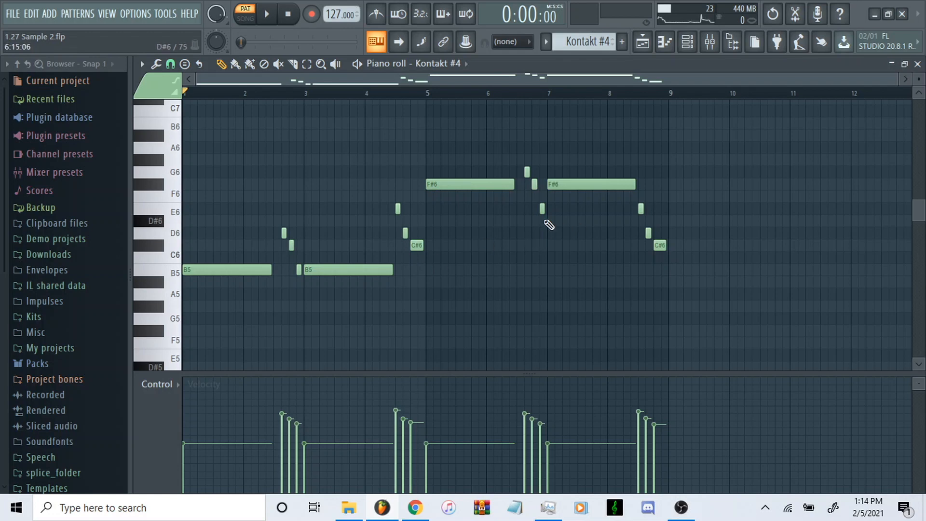
Switch briefly to the Kontakt #5 pattern and return to Kontakt #4.
click(594, 42)
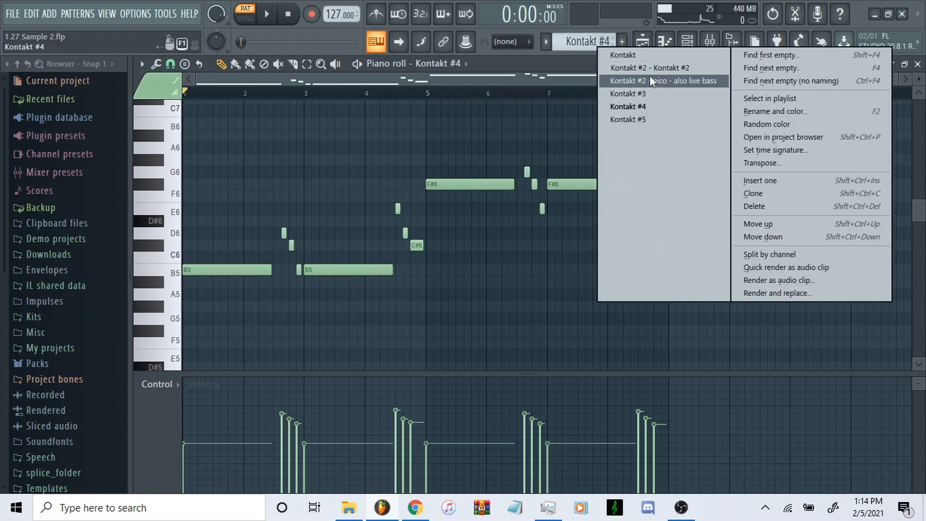
click(627, 119)
scroll(467, 223, down, 1)
key(KP_Subtract)
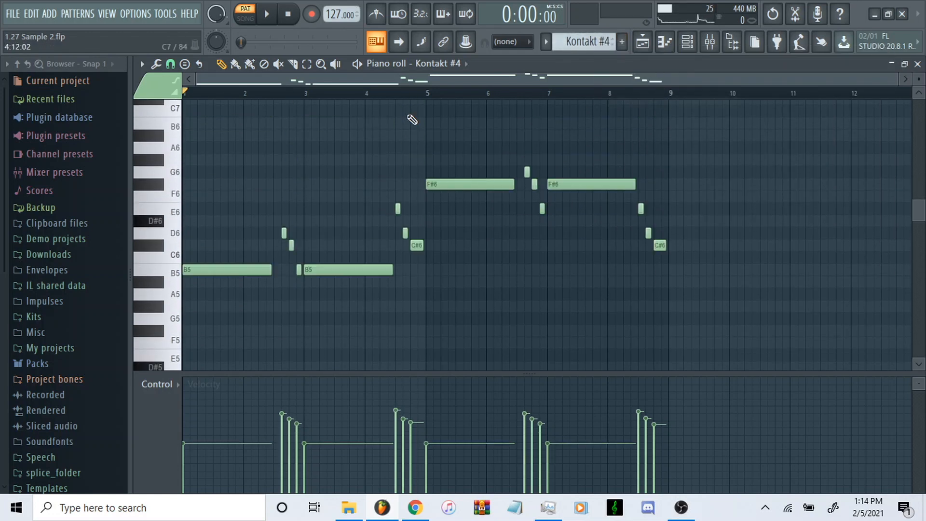
Play the Kontakt #4 pattern from the start without its effects and stop playback.
click(196, 95)
key(space)
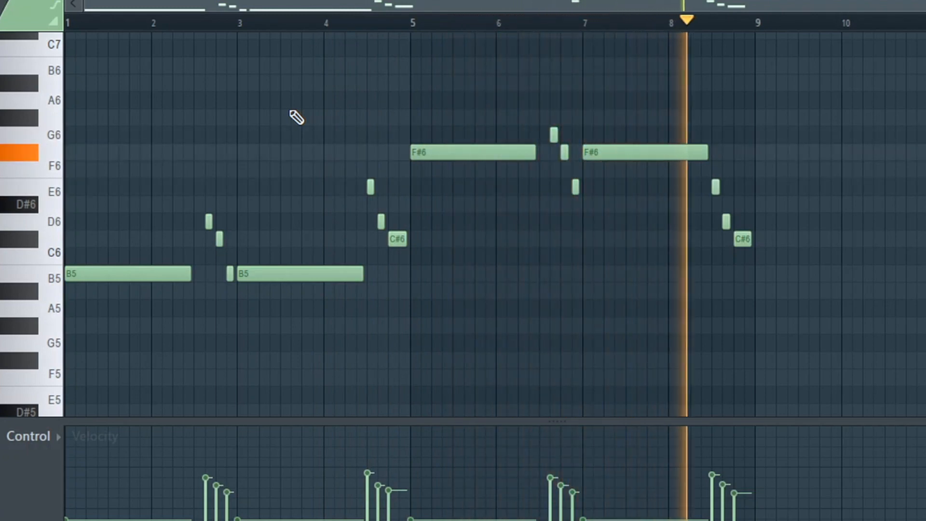
key(space)
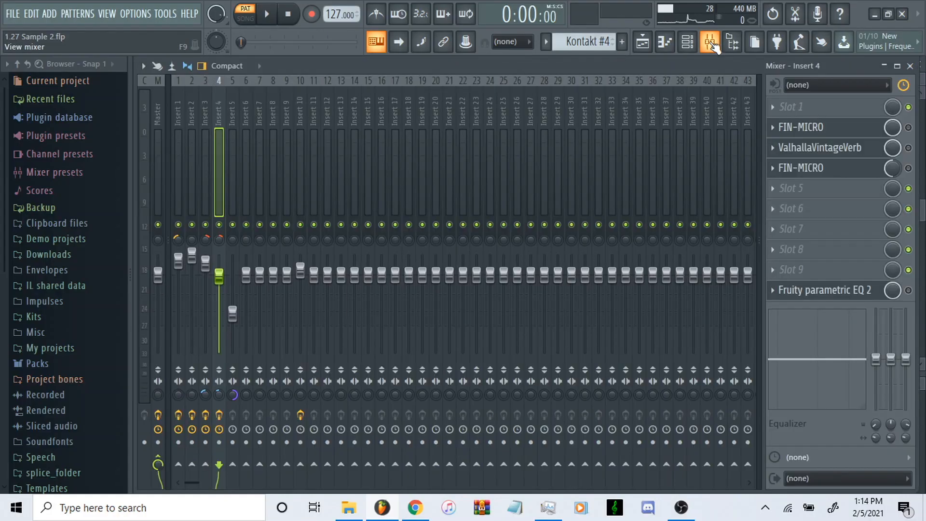
Re-enable the Insert 4 effects and inspect the settings of its ValhallaVintageVerb, Finisher Micro and Fruity Parametric EQ 2.
click(710, 42)
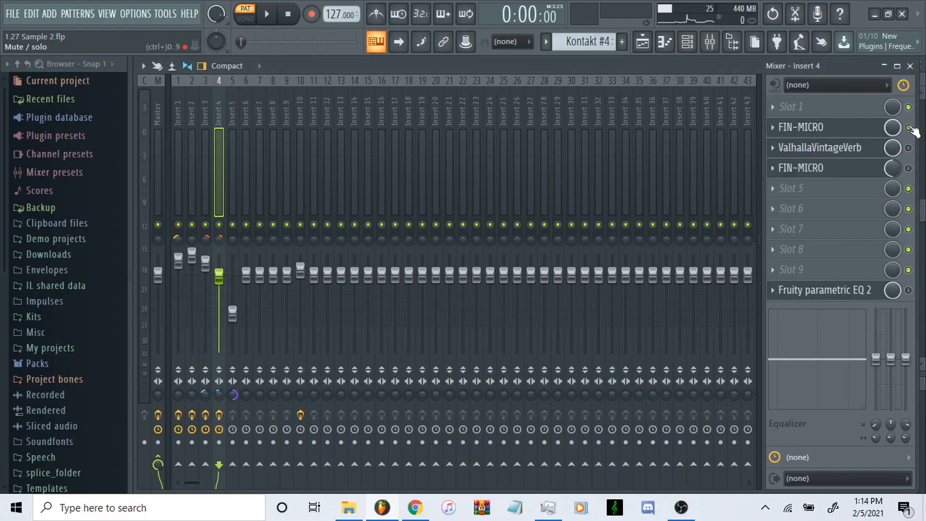
click(820, 127)
click(820, 148)
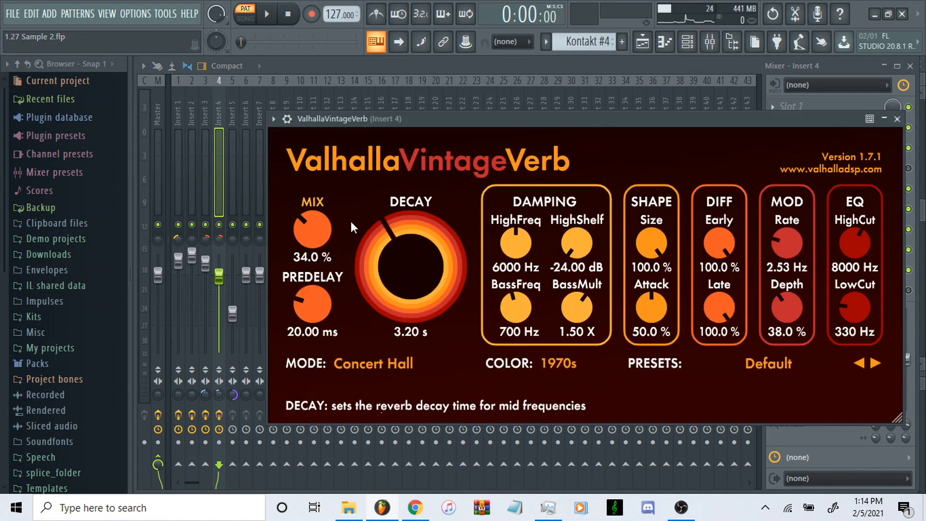
click(897, 118)
click(820, 127)
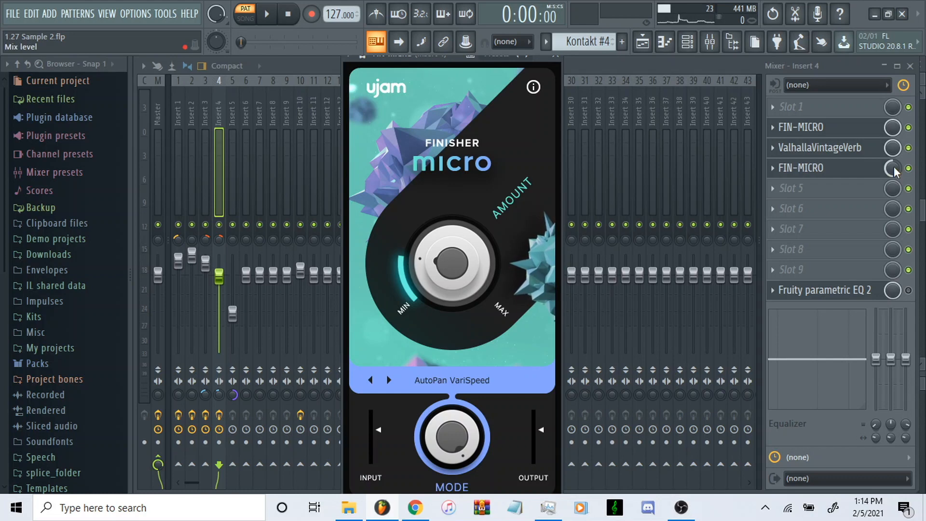
click(825, 290)
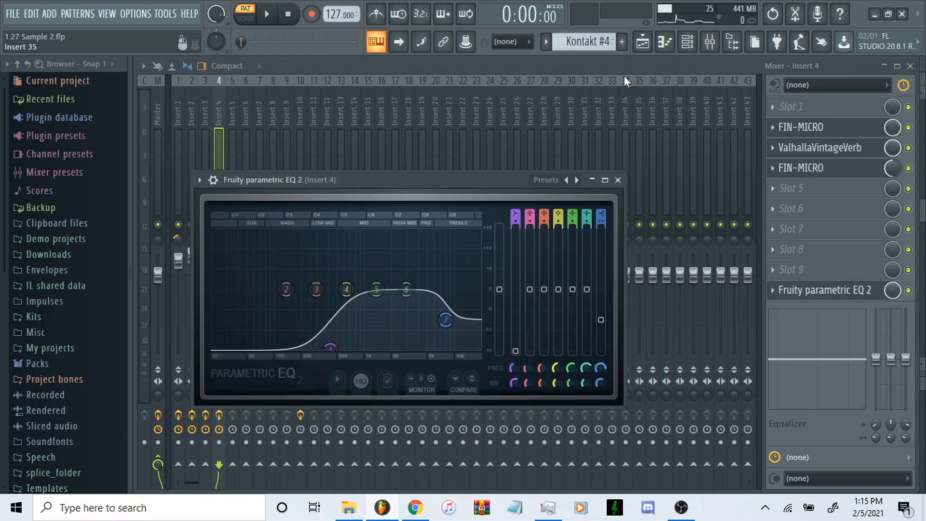
Play the Kontakt #4 pattern with its effects in the piano roll and skip ahead to bar 5.
click(688, 42)
click(546, 247)
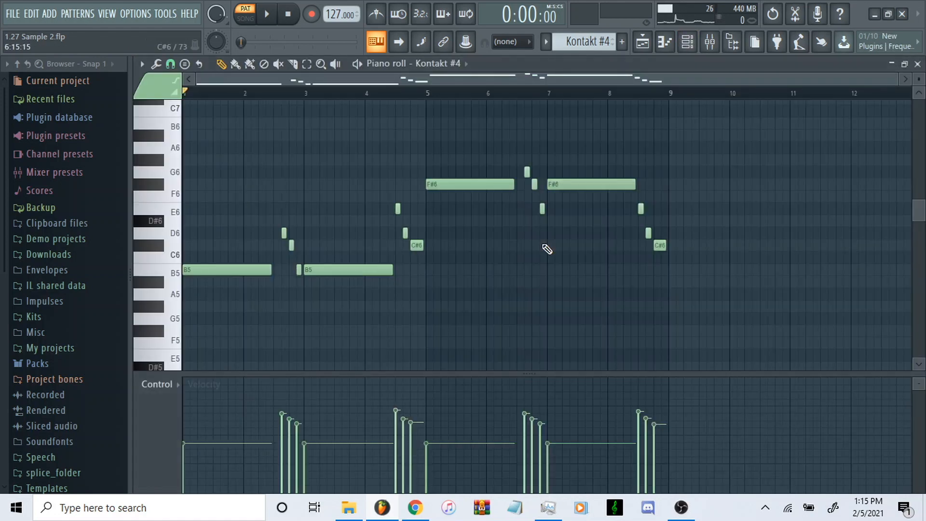
key(space)
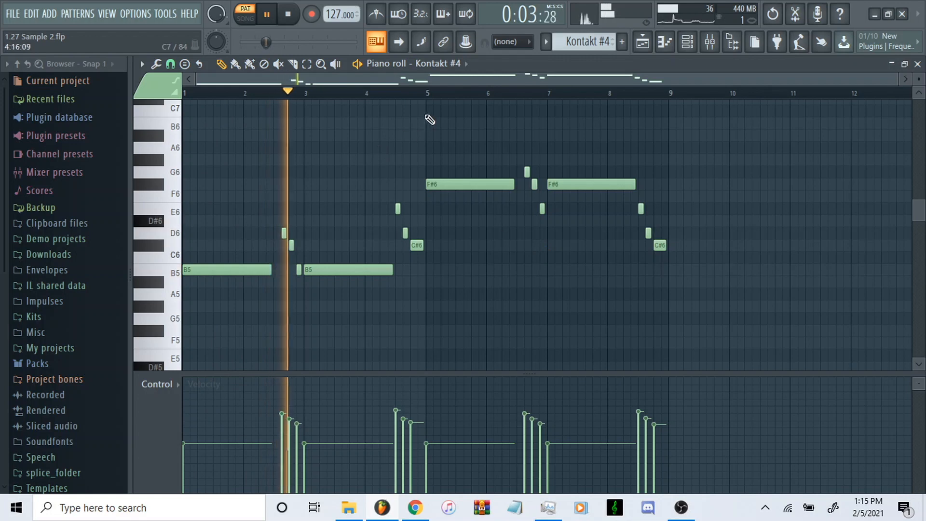
click(430, 96)
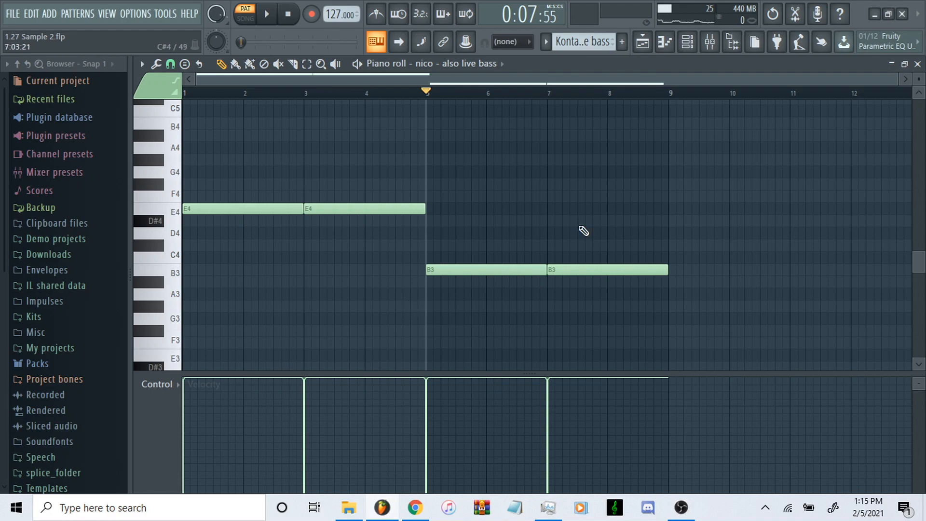
Examine the bass pattern's notes and the nico - also live bass sampler's sample and volume envelope settings.
scroll(375, 277, up, 2)
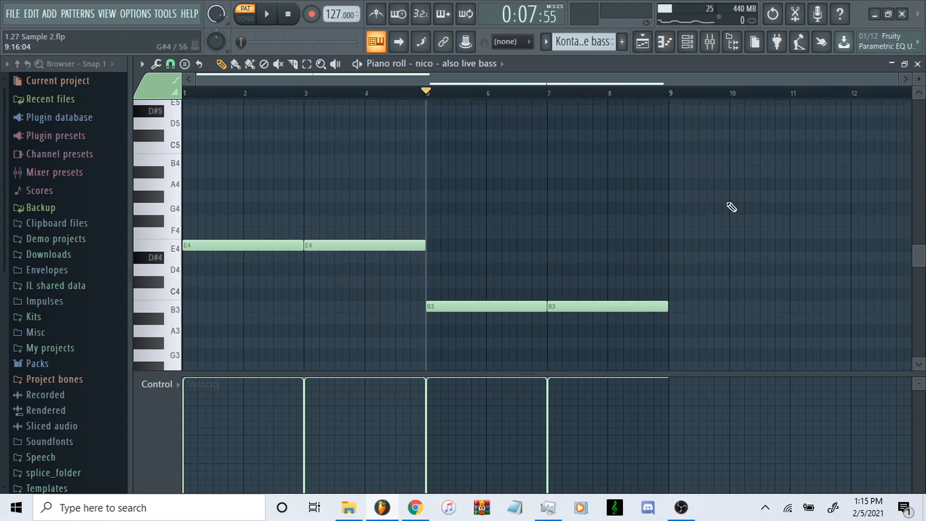
drag(727, 201, 172, 357)
click(688, 41)
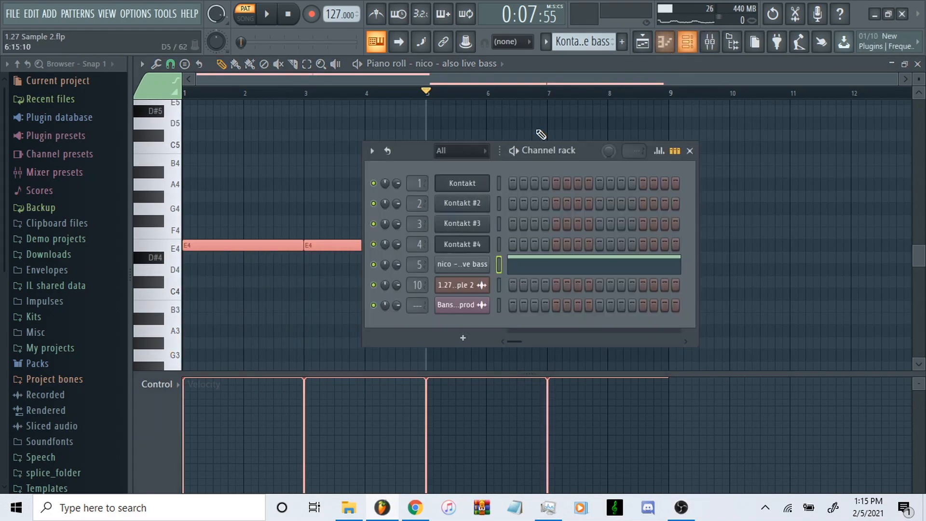
click(456, 265)
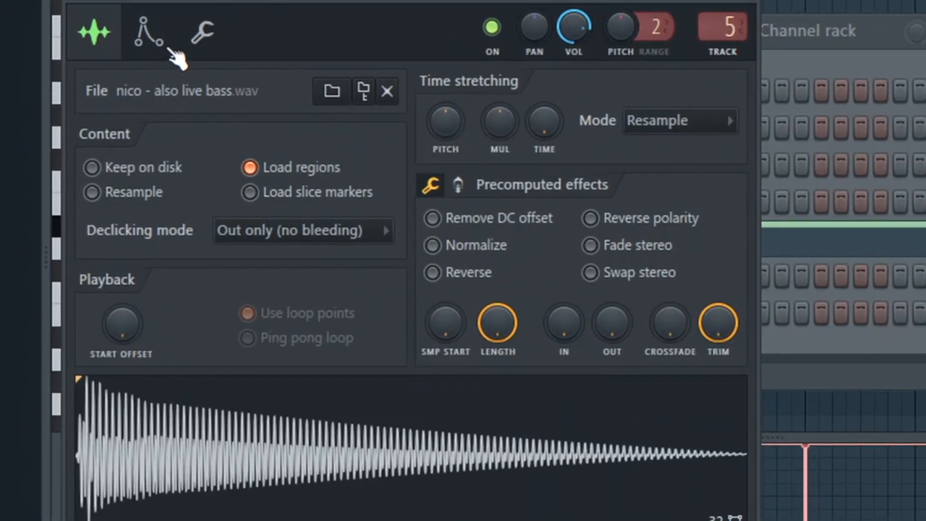
click(170, 49)
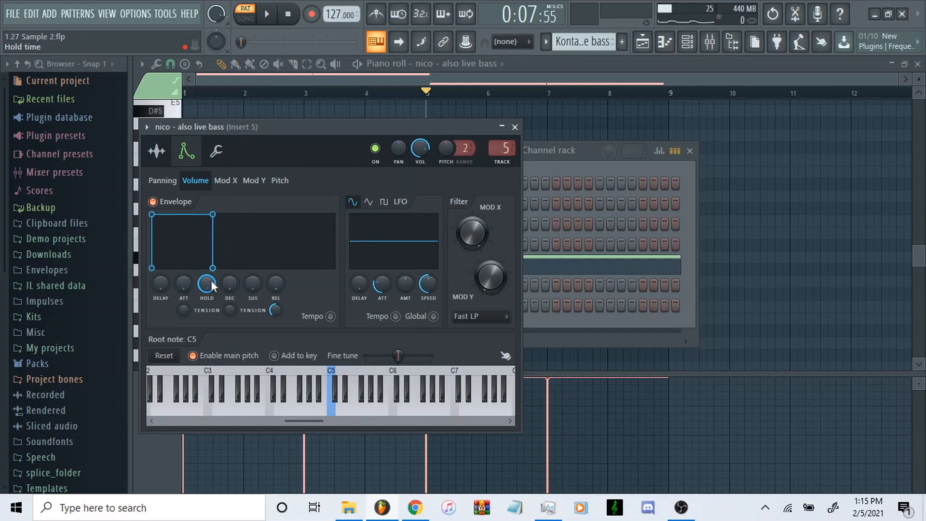
click(216, 153)
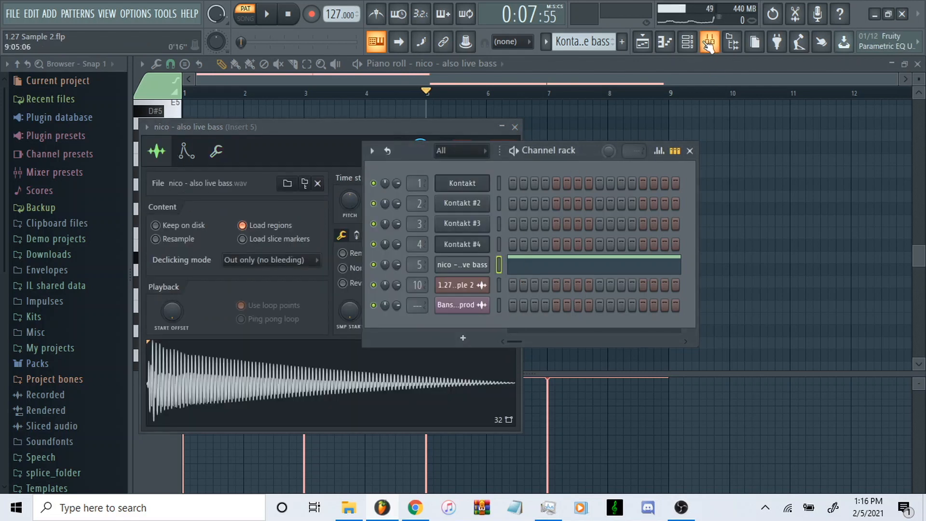
Check the bass channel's Insert 5 in the mixer and play the bass pattern with its piano roll shown.
click(709, 43)
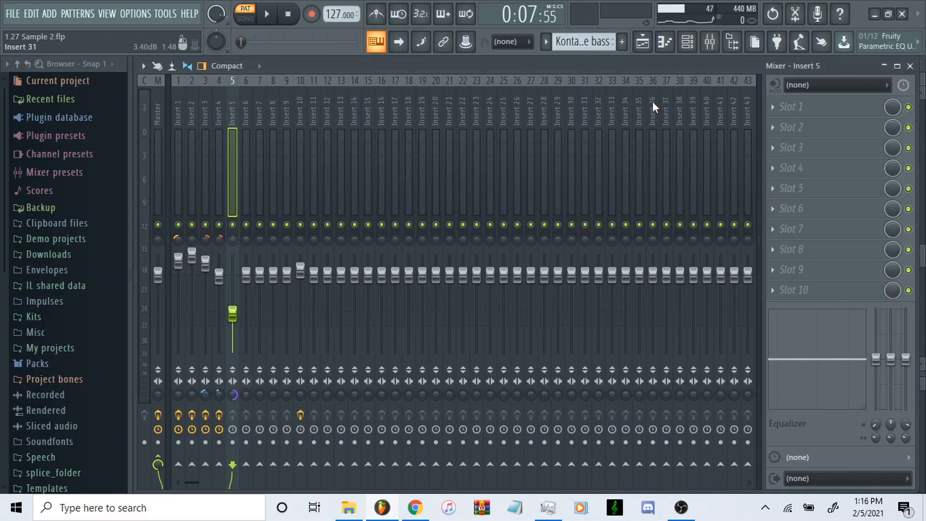
key(F6)
click(271, 15)
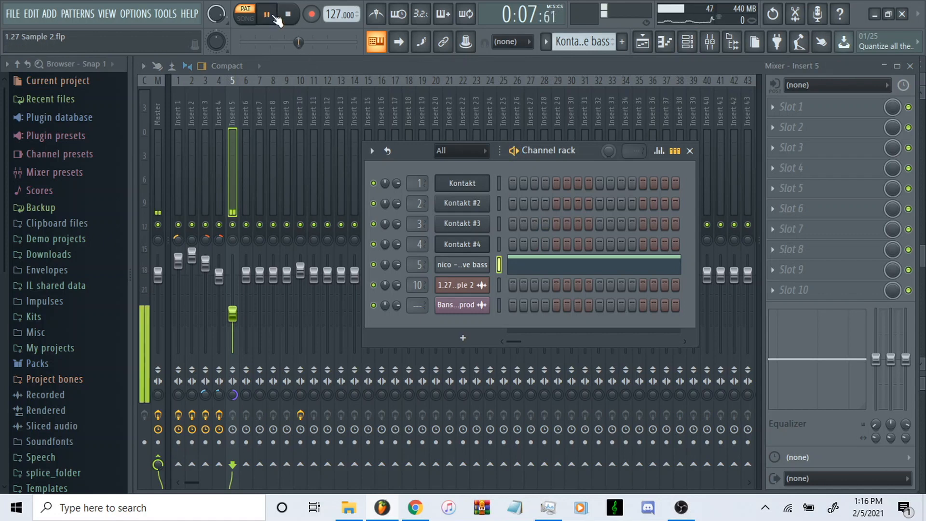
click(548, 265)
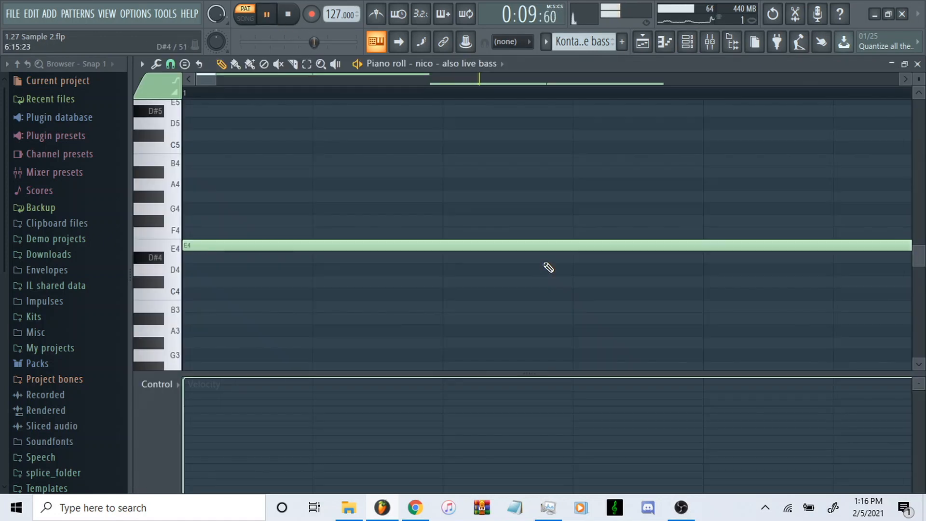
key(space)
key(space)
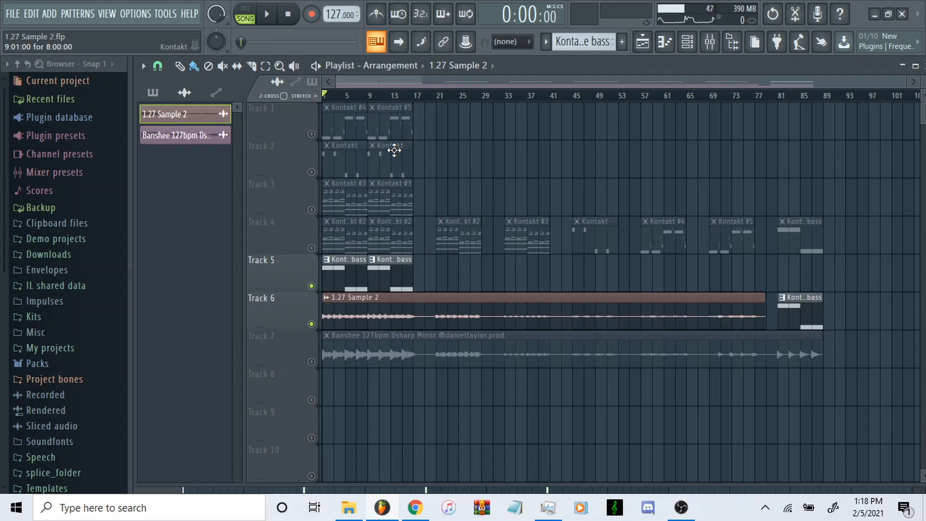
Play the bass clips on Track 5 together with 1.27 Sample 2, restart from bar 9, and stop playback.
key(space)
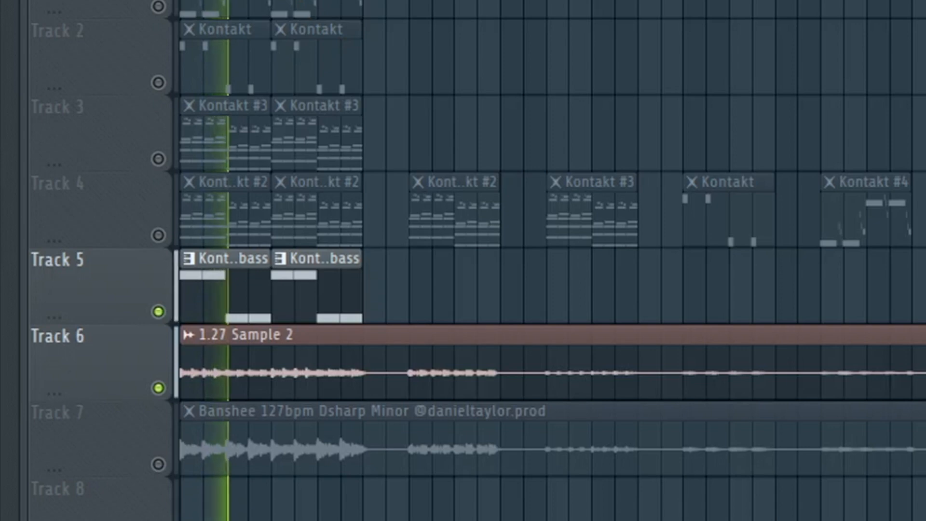
click(271, 1)
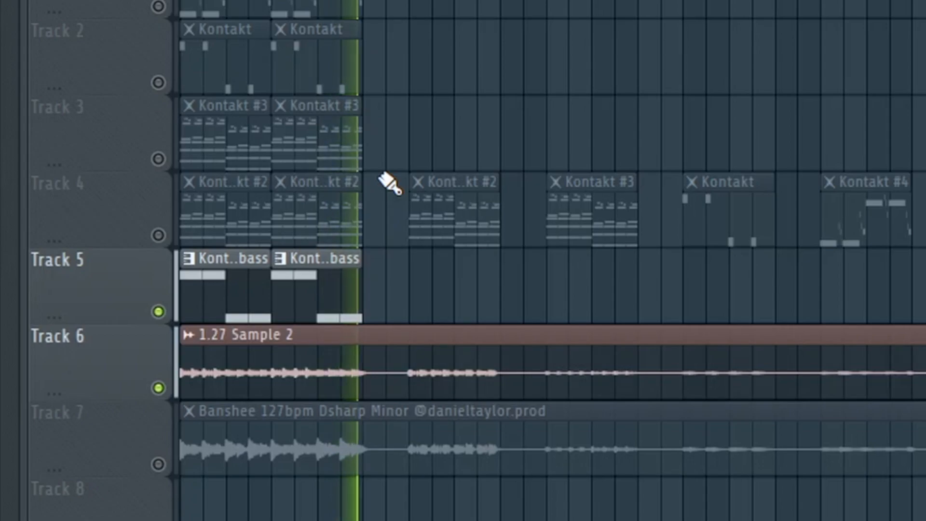
key(space)
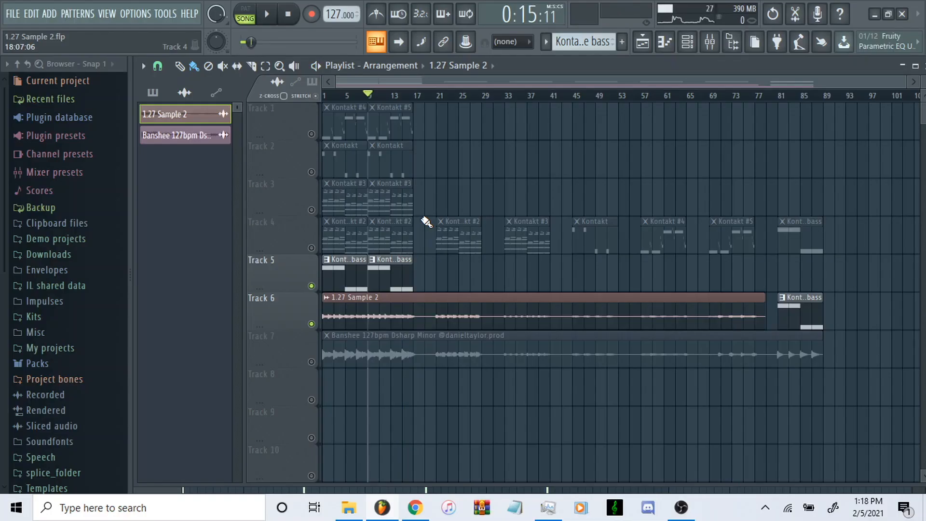
Solo Track 7 and view the sampler settings of its Banshee 127bpm Dsharp Minor audio clip.
click(323, 360)
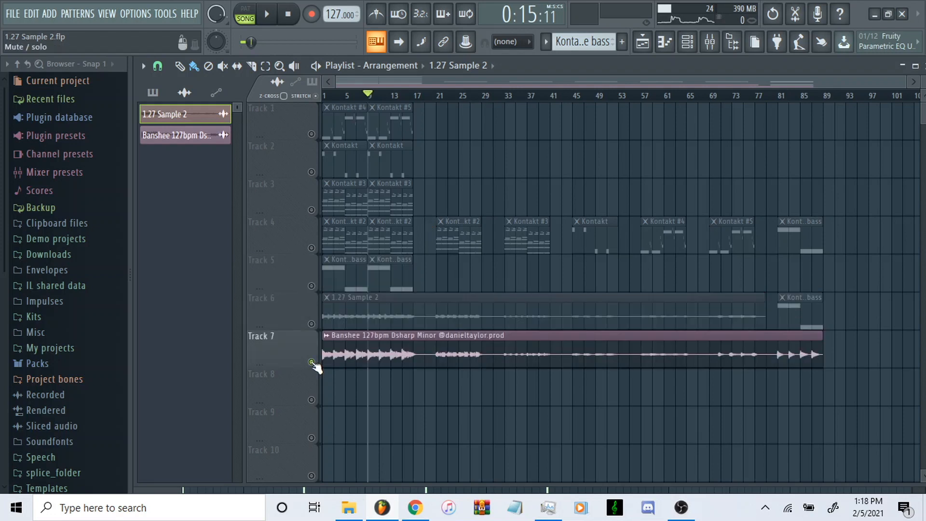
double_click(357, 353)
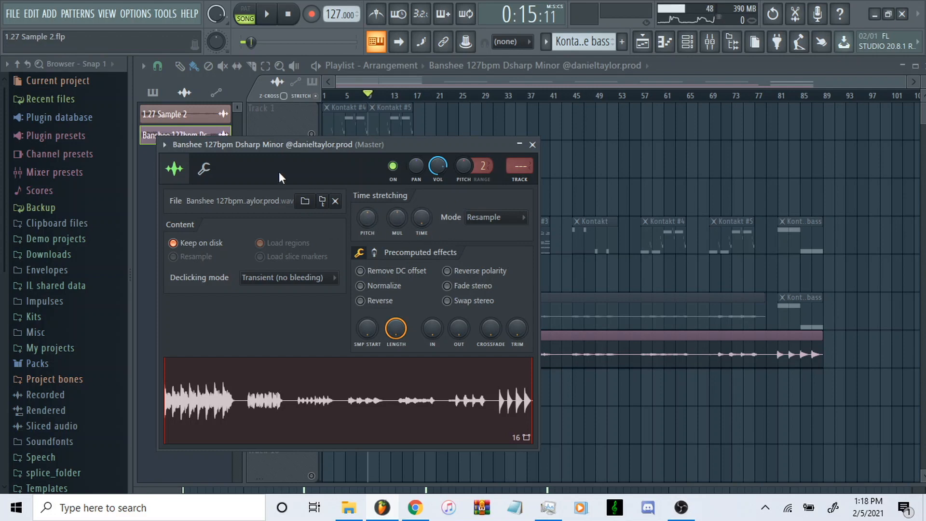
click(532, 144)
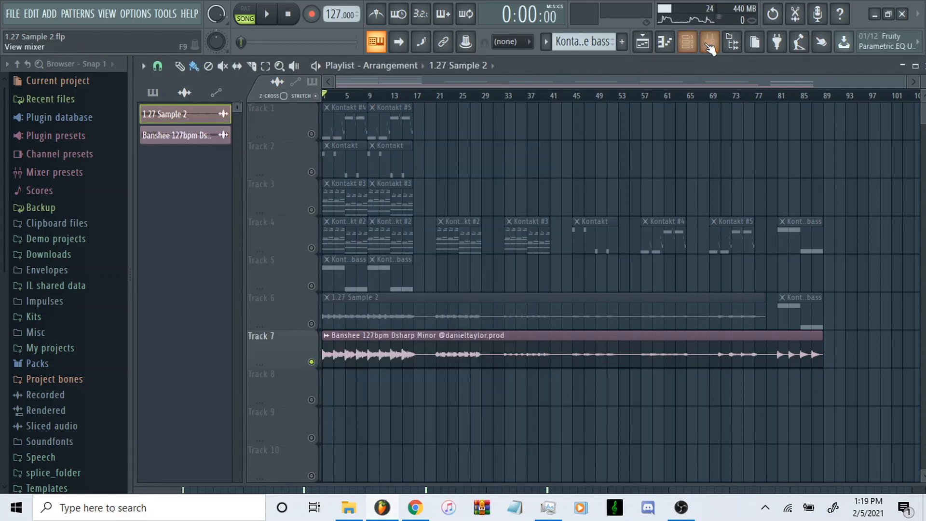
Inspect Maximus on the mixer's Master track, disable it, and return to the playlist.
click(709, 43)
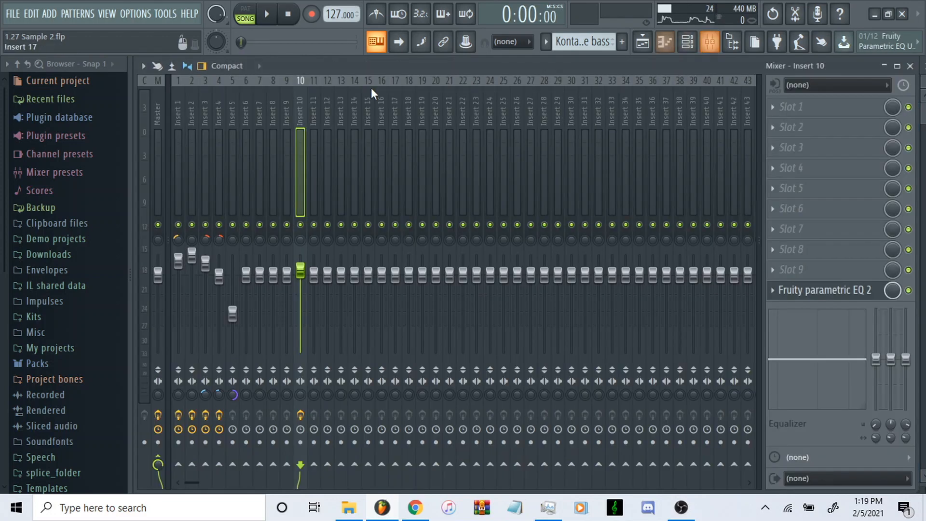
click(158, 102)
click(795, 209)
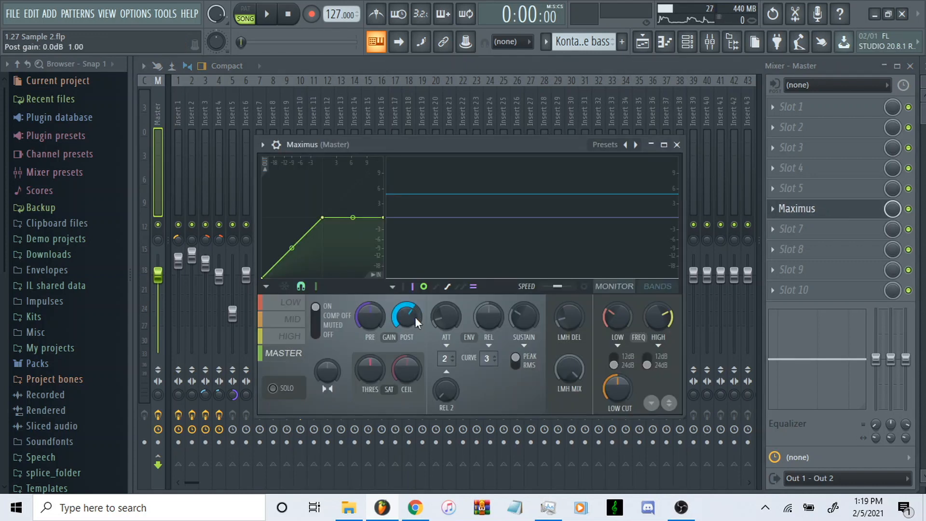
key(Escape)
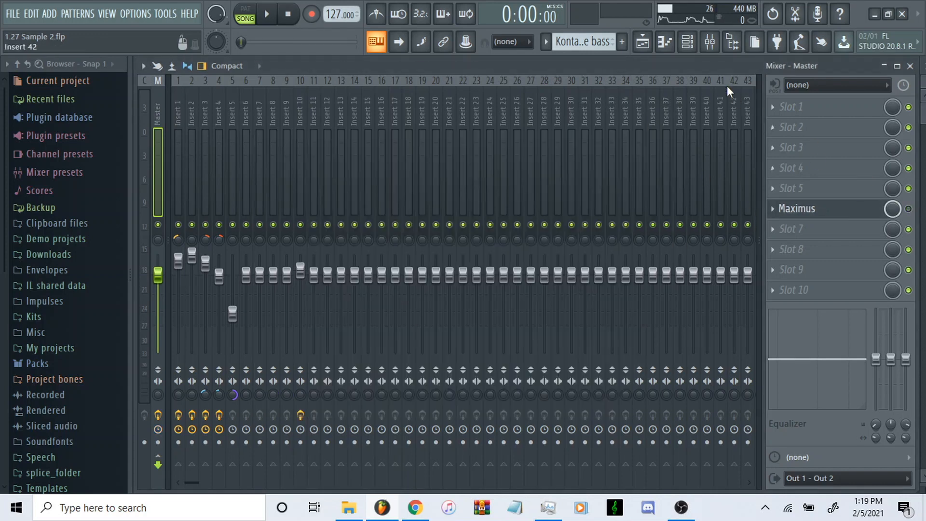
key(Escape)
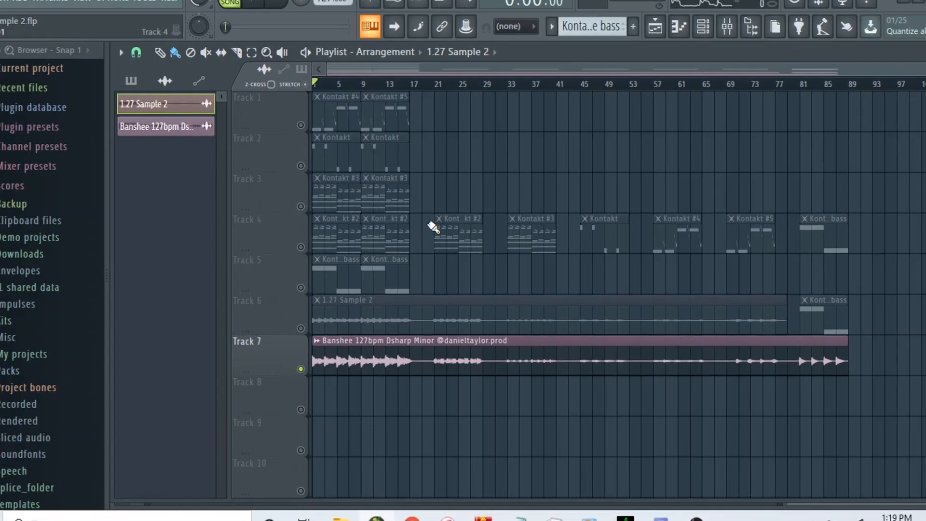